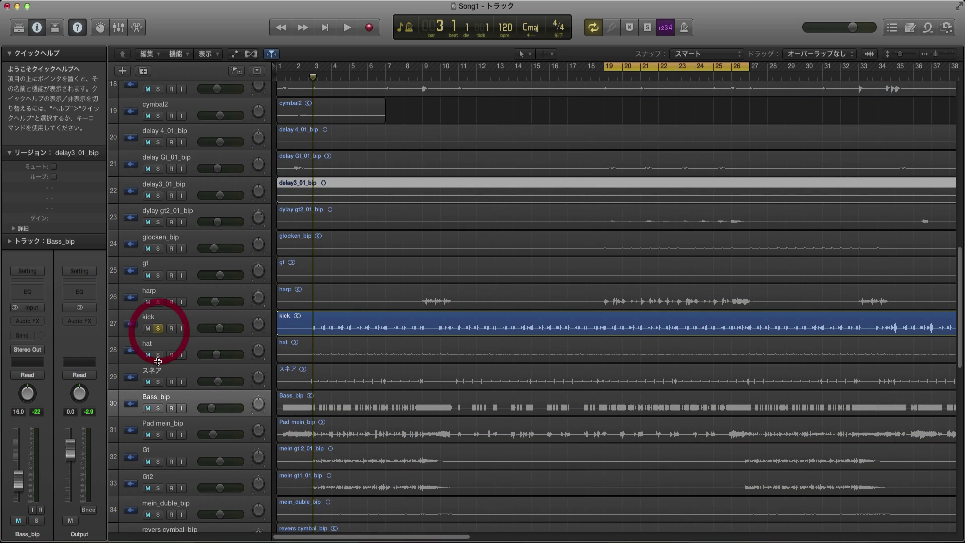
- Solo the hat and スネア tracks along with the kick track
{"action": "left_click", "coordinate": [158, 355]}
{"action": "left_click", "coordinate": [158, 381]}
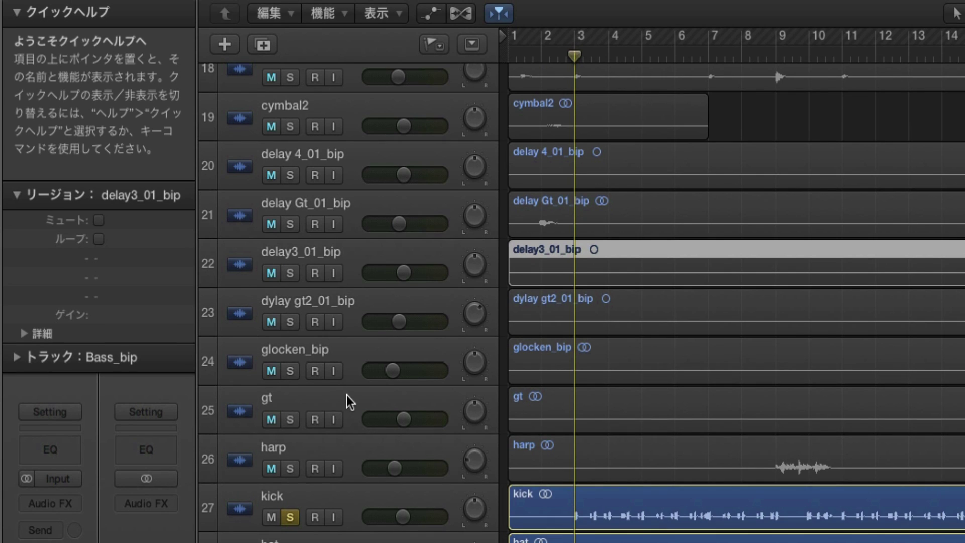
- Move the cymbal and cymbal2 tracks together to directly below the スネア track
{"action": "scroll", "coordinate": [346, 109], "scroll_direction": "up", "scroll_amount": 2}
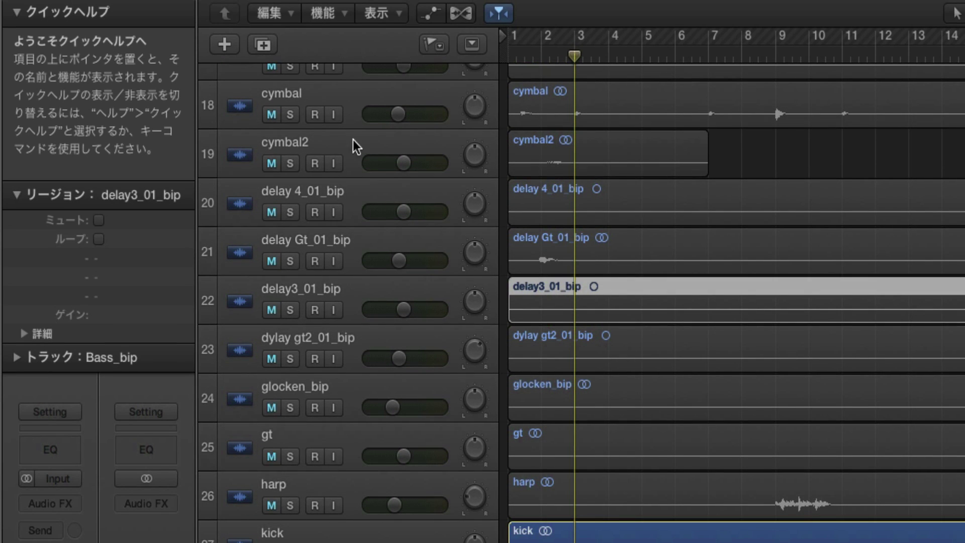
{"action": "left_click", "coordinate": [343, 95]}
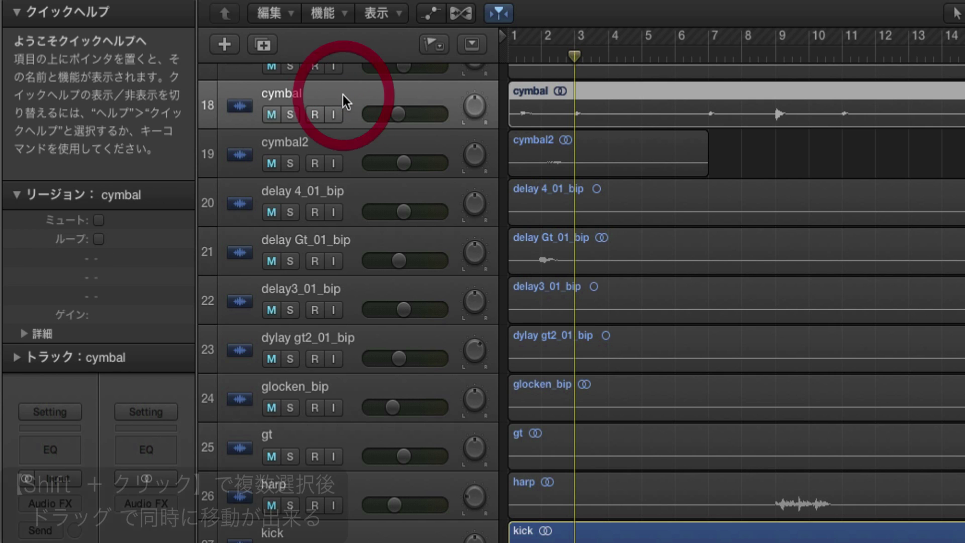
{"action": "left_click", "coordinate": [345, 135], "text": "shift"}
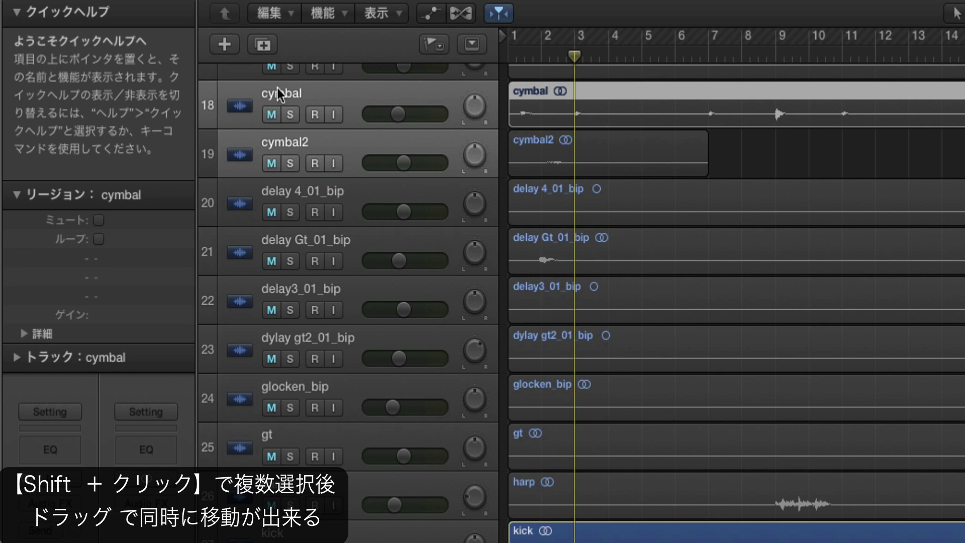
{"action": "left_click_drag", "start_coordinate": [352, 142], "coordinate": [375, 422]}
{"action": "left_click_drag", "start_coordinate": [376, 312], "coordinate": [379, 288]}
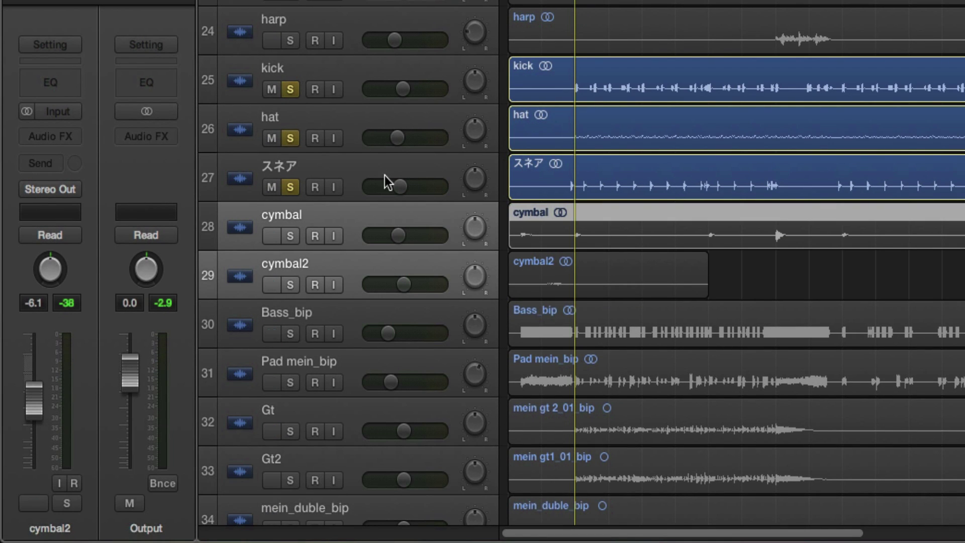
- Solo the cymbal and cymbal2 tracks and play back the soloed drum tracks briefly
{"action": "left_click", "coordinate": [291, 277]}
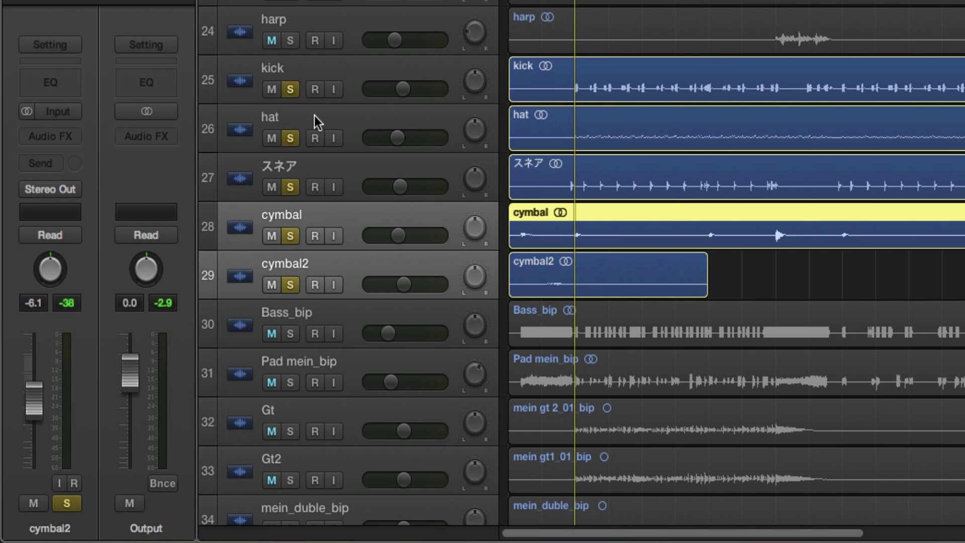
{"action": "key", "text": "space"}
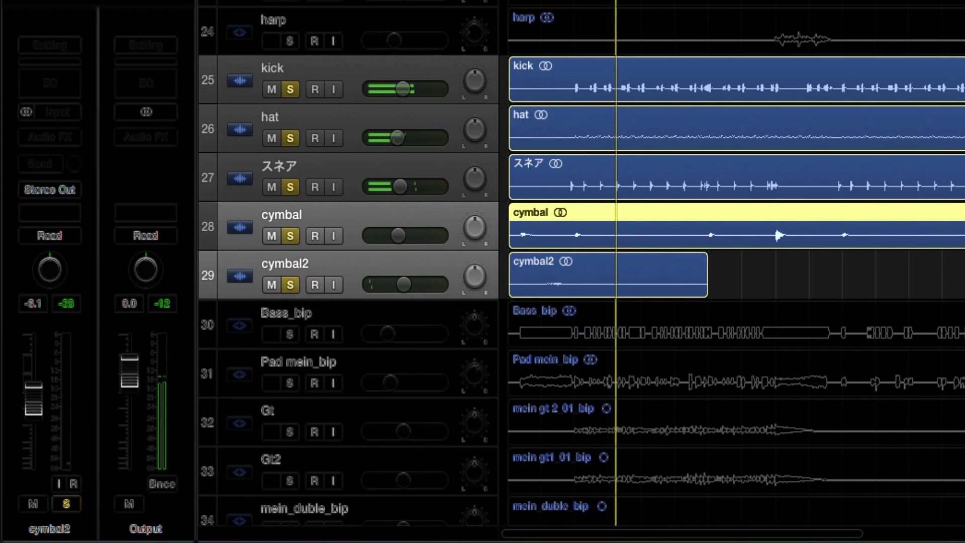
{"action": "key", "text": "space"}
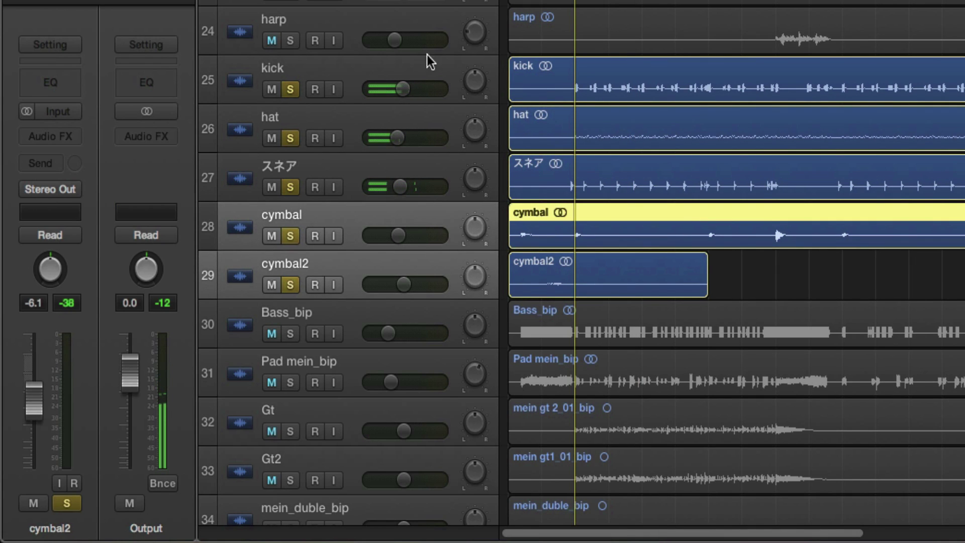
- Set the hat track's volume to -6.6 dB
{"action": "left_click", "coordinate": [325, 118]}
{"action": "left_click_drag", "start_coordinate": [397, 137], "coordinate": [404, 142]}
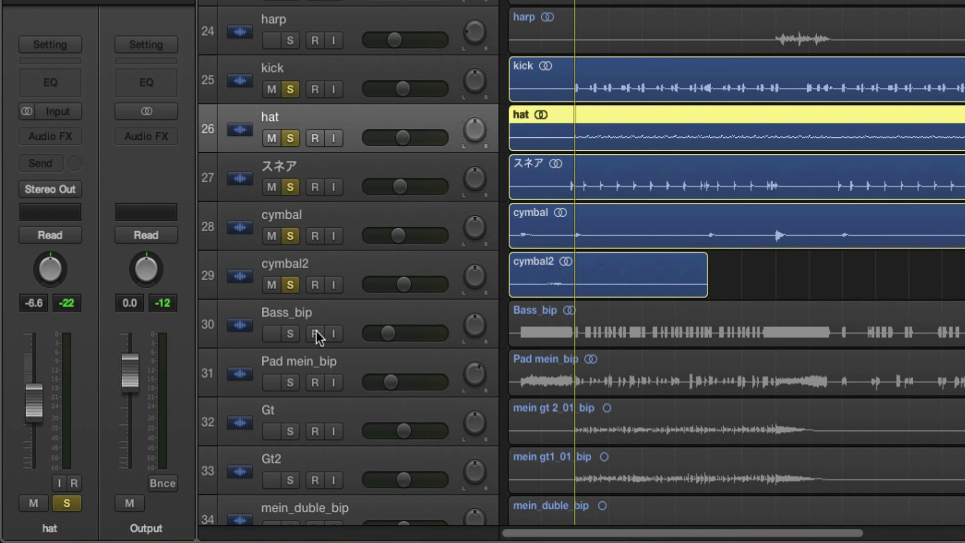
- Select the adjoining tracks from cymbal2 up to kick, and extend the selection up to delay 4_01_bip
{"action": "left_click", "coordinate": [327, 269]}
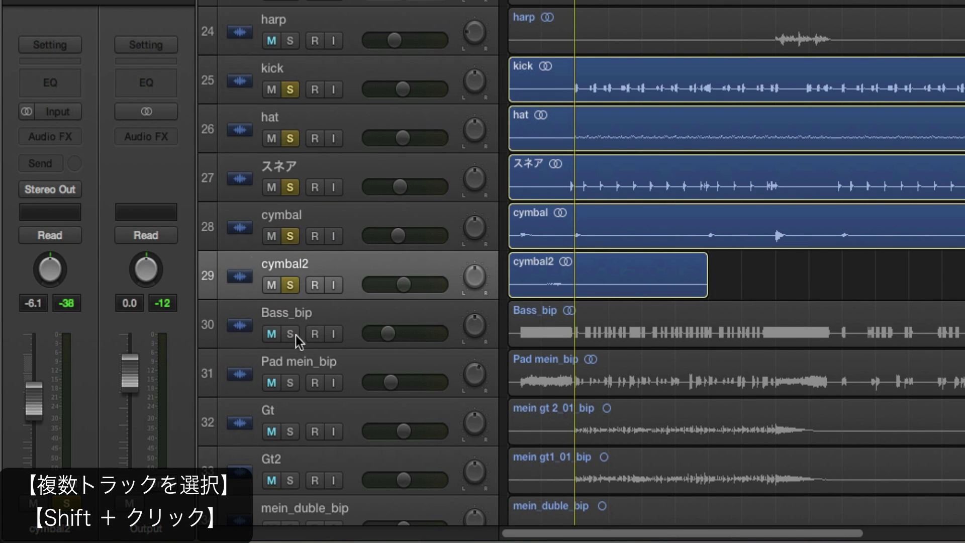
{"action": "left_click", "coordinate": [352, 73], "text": "shift"}
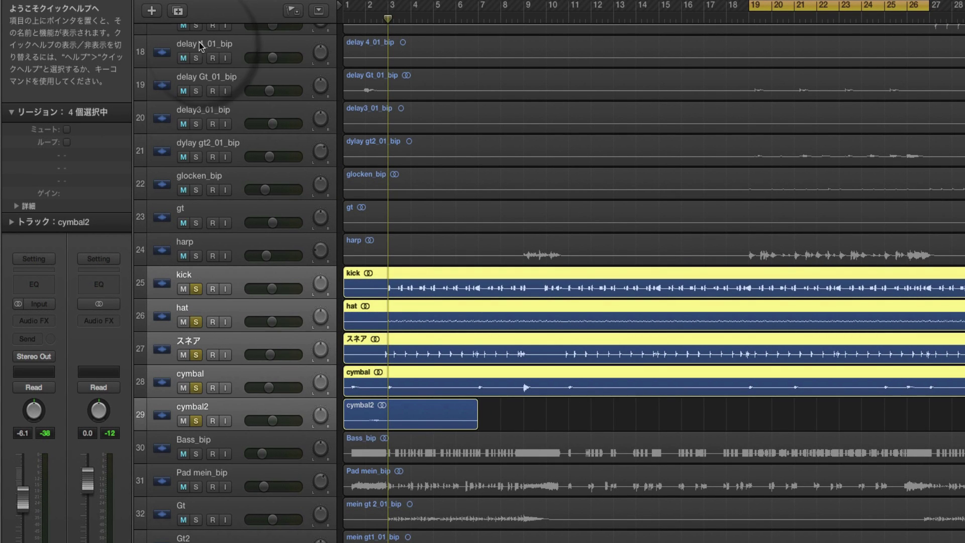
{"action": "left_click_drag", "start_coordinate": [206, 47], "coordinate": [206, 267]}
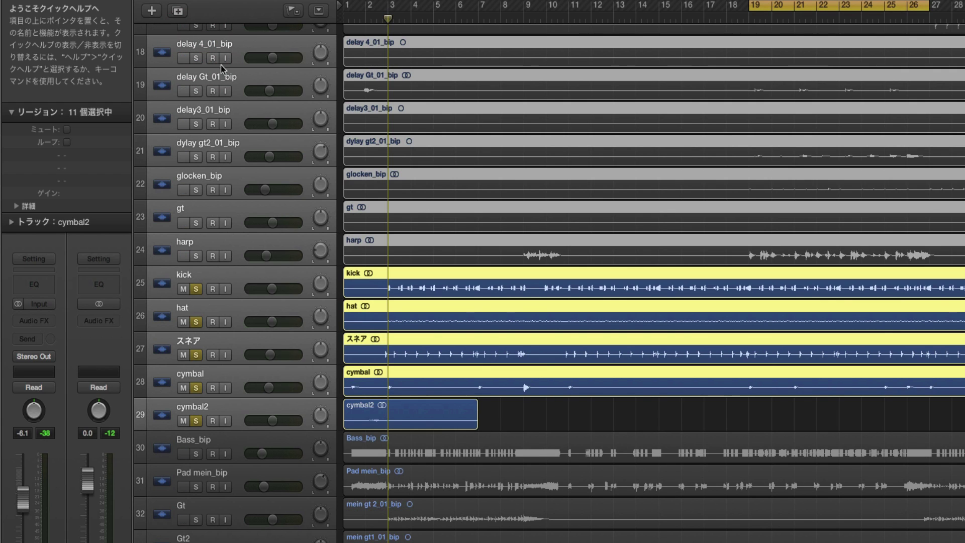
- Reselect only the five drum tracks from kick through cymbal2
{"action": "left_click", "coordinate": [228, 444]}
{"action": "left_click", "coordinate": [216, 403]}
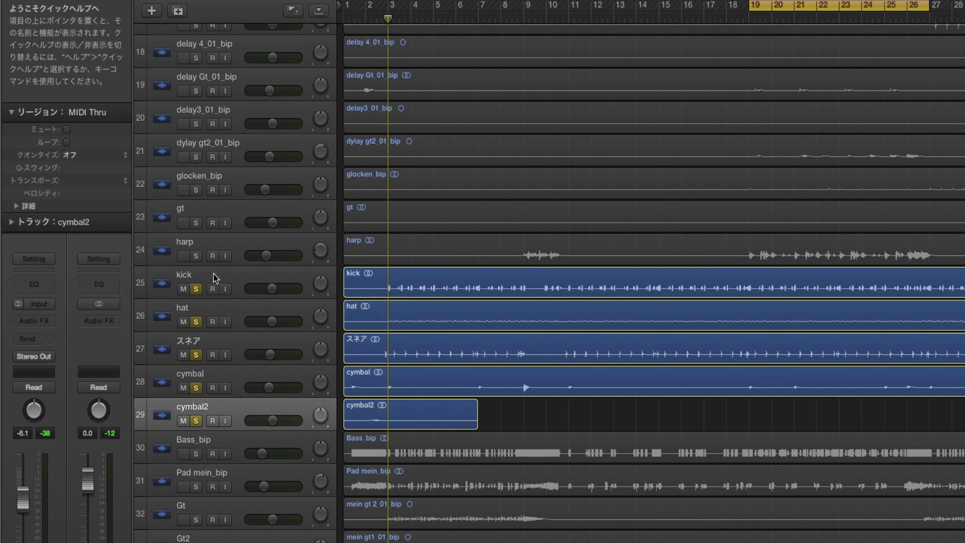
{"action": "left_click", "coordinate": [214, 274]}
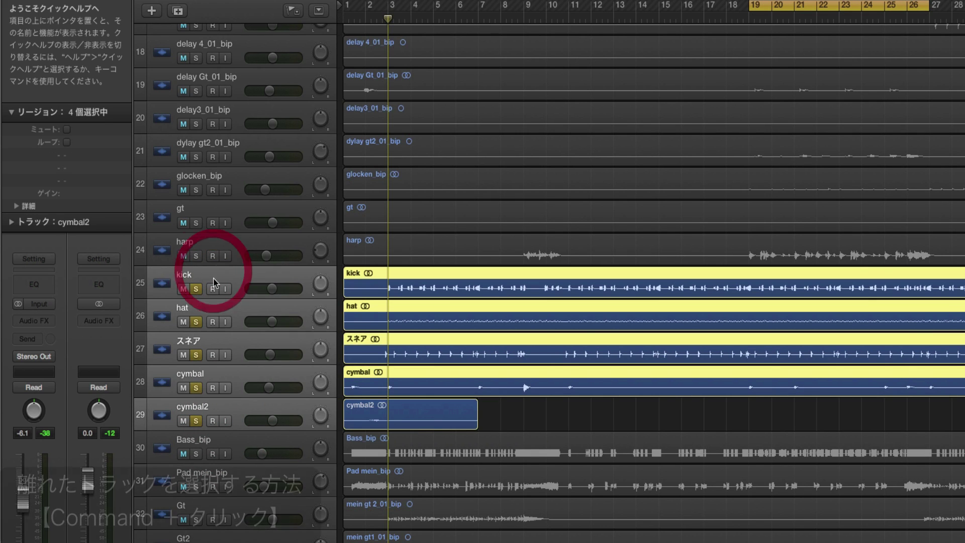
- Add the non-adjacent delay 4_01_bip track to the drum track selection and remove it again
{"action": "left_click", "coordinate": [241, 47], "text": "super"}
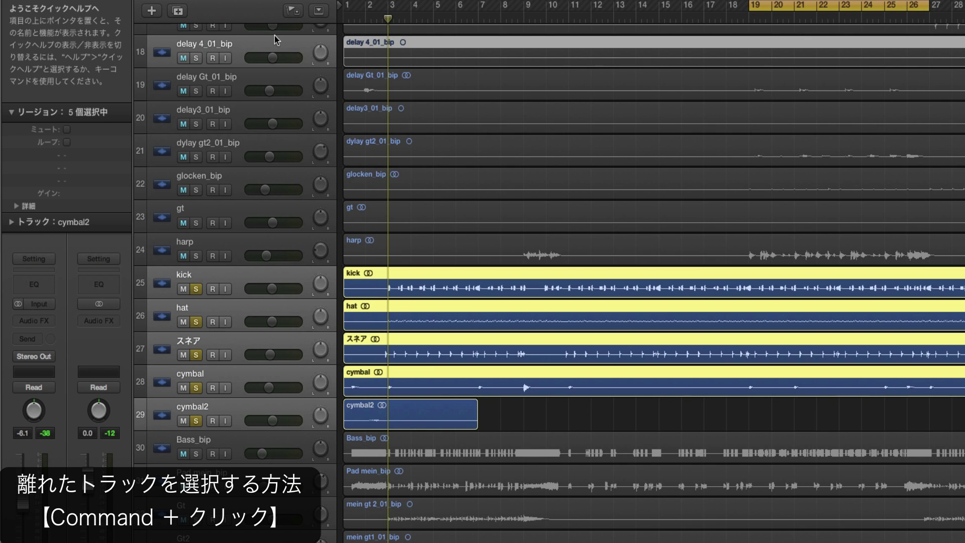
{"action": "left_click", "coordinate": [241, 46], "text": "super"}
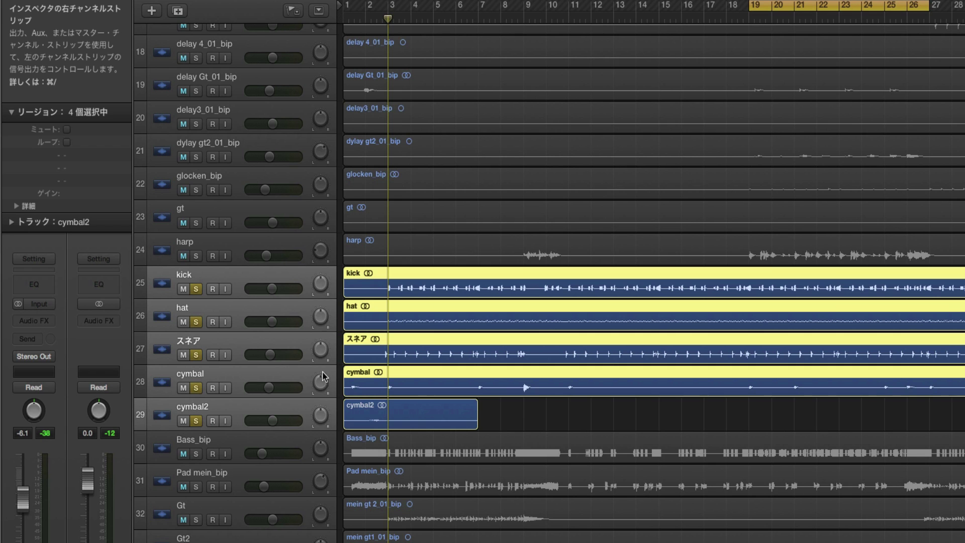
- Create a Track Stack of the folder type (フォルダスタック) from the five selected drum tracks
{"action": "right_click", "coordinate": [241, 277]}
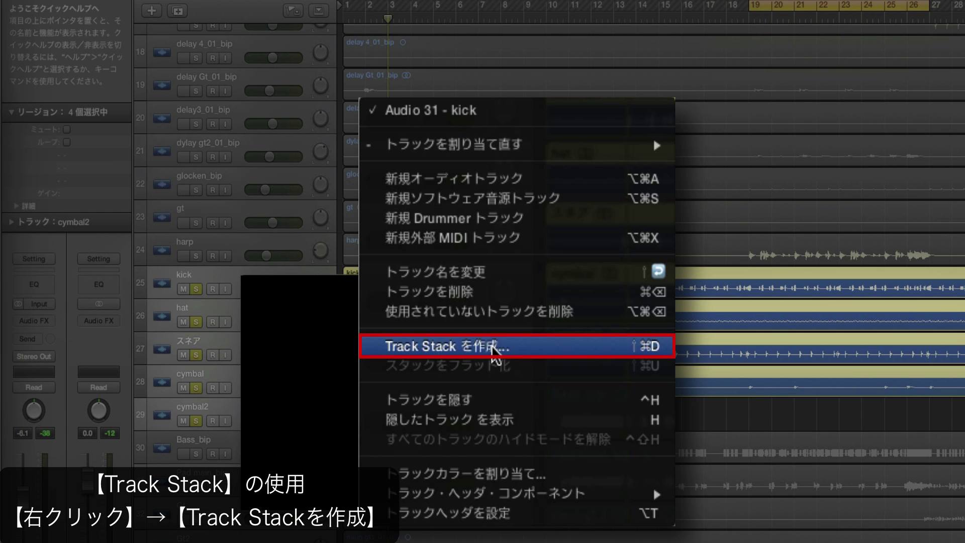
{"action": "left_click", "coordinate": [315, 413]}
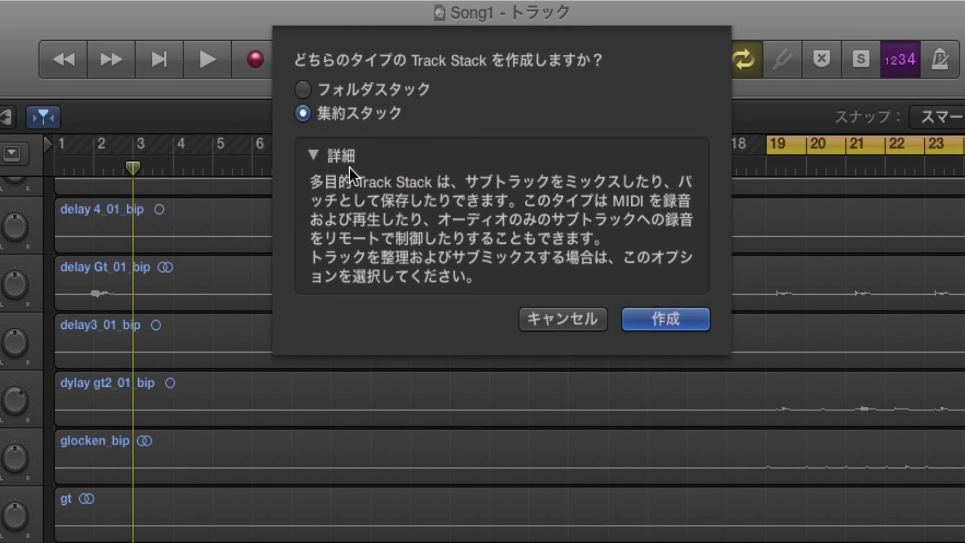
{"action": "left_click", "coordinate": [314, 90]}
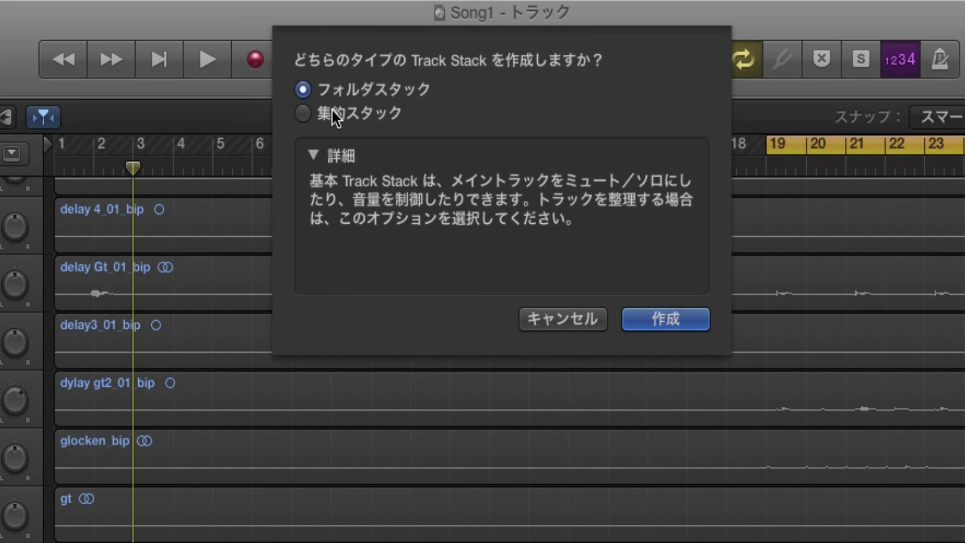
{"action": "left_click", "coordinate": [332, 110]}
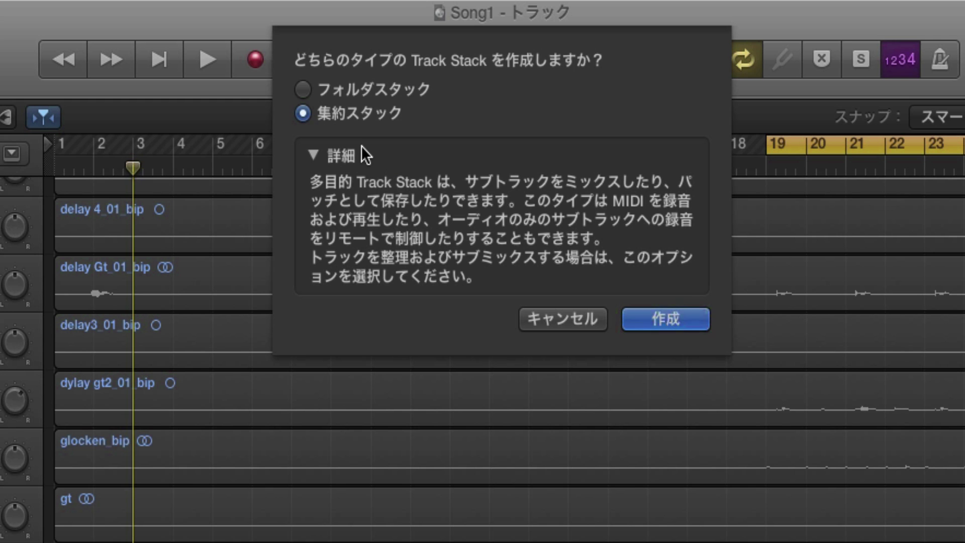
{"action": "left_click", "coordinate": [369, 88]}
{"action": "left_click", "coordinate": [680, 322]}
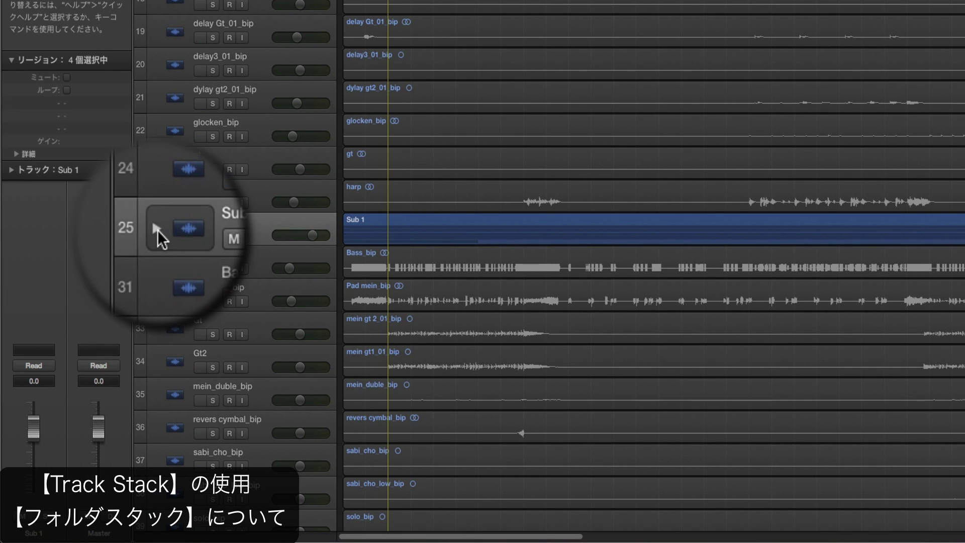
- Expand and collapse the Sub 1 stack to examine its subtracks from kick through cymbal2
{"action": "left_click", "coordinate": [157, 230]}
{"action": "left_click", "coordinate": [157, 230]}
{"action": "left_click", "coordinate": [158, 231]}
{"action": "left_click", "coordinate": [159, 231]}
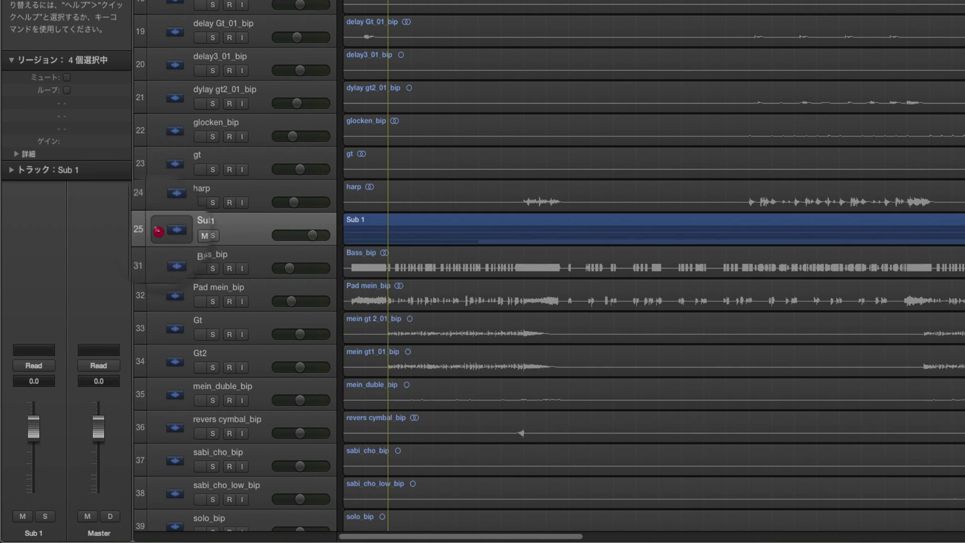
{"action": "left_click", "coordinate": [158, 230]}
{"action": "left_click", "coordinate": [158, 231]}
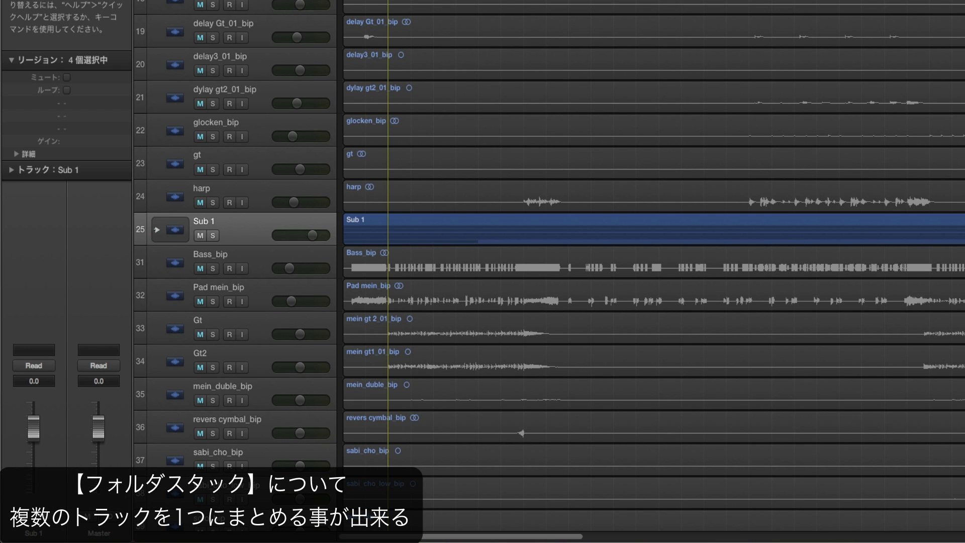
{"action": "left_click", "coordinate": [157, 230]}
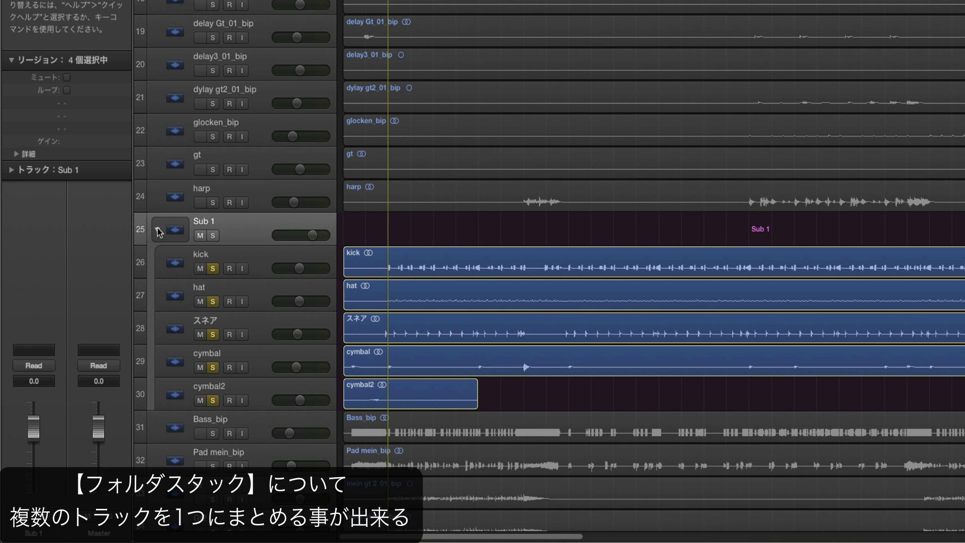
{"action": "left_click", "coordinate": [237, 261]}
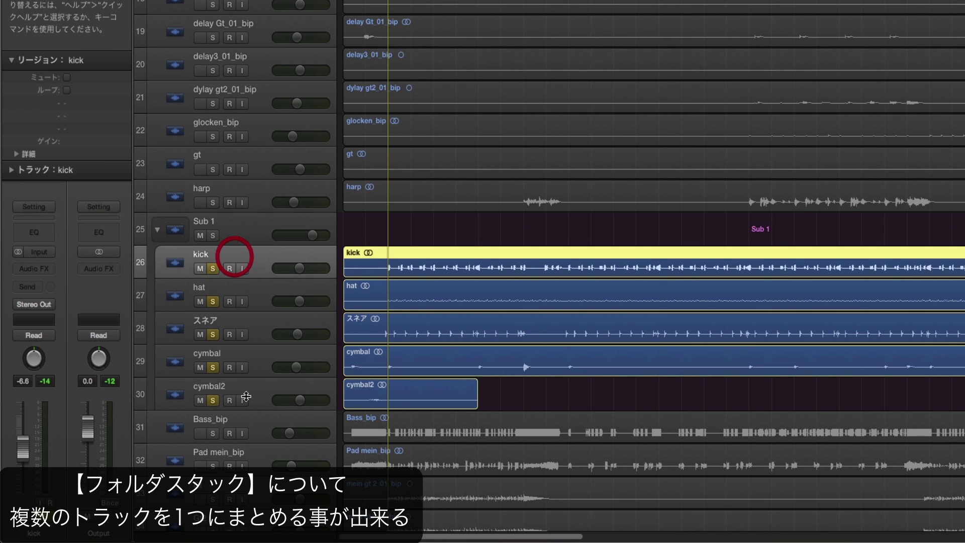
{"action": "left_click", "coordinate": [235, 390]}
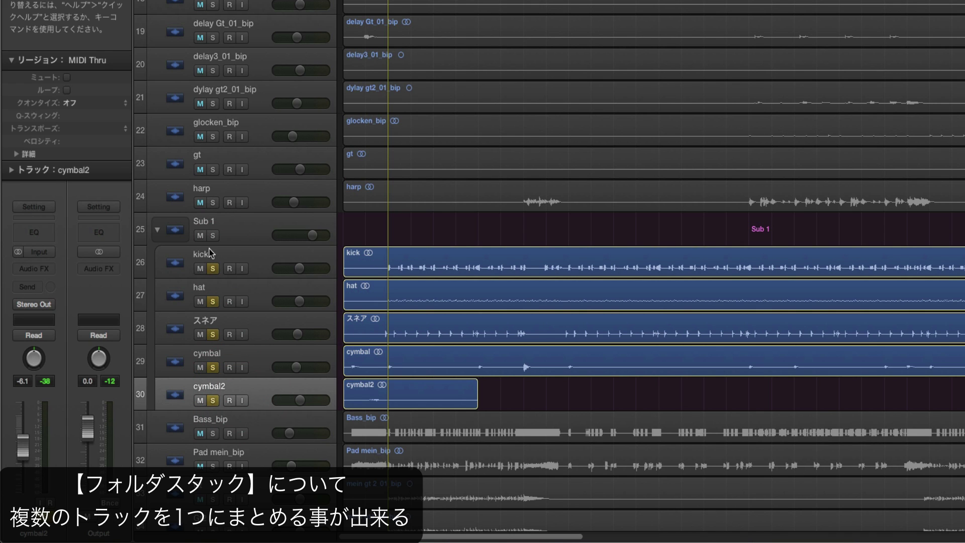
{"action": "left_click", "coordinate": [158, 232]}
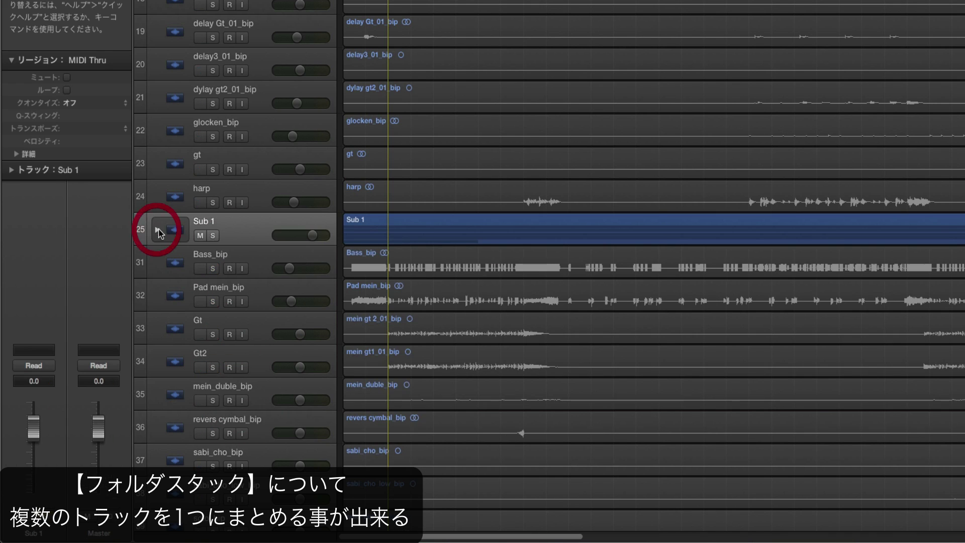
- Rename the Sub 1 stack as Drum and expand it to show its subtracks
{"action": "double_click", "coordinate": [205, 225]}
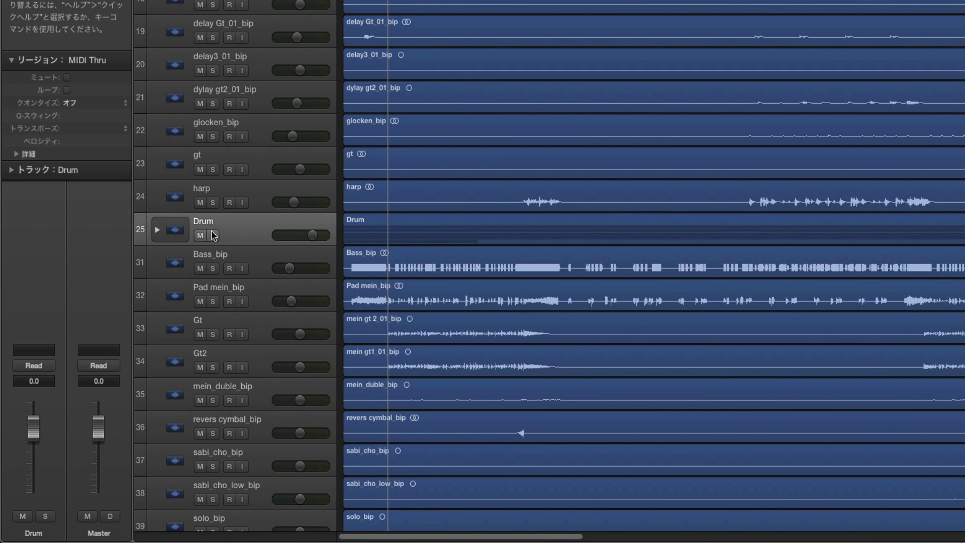
{"action": "left_click", "coordinate": [159, 231]}
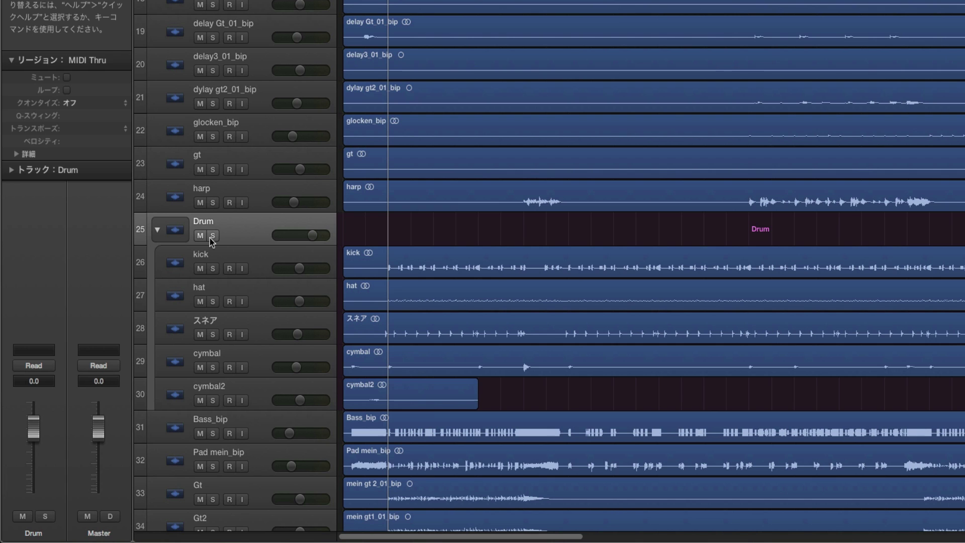
- Try soloing and muting the whole Drum stack during playback, and release both
{"action": "left_click", "coordinate": [212, 237]}
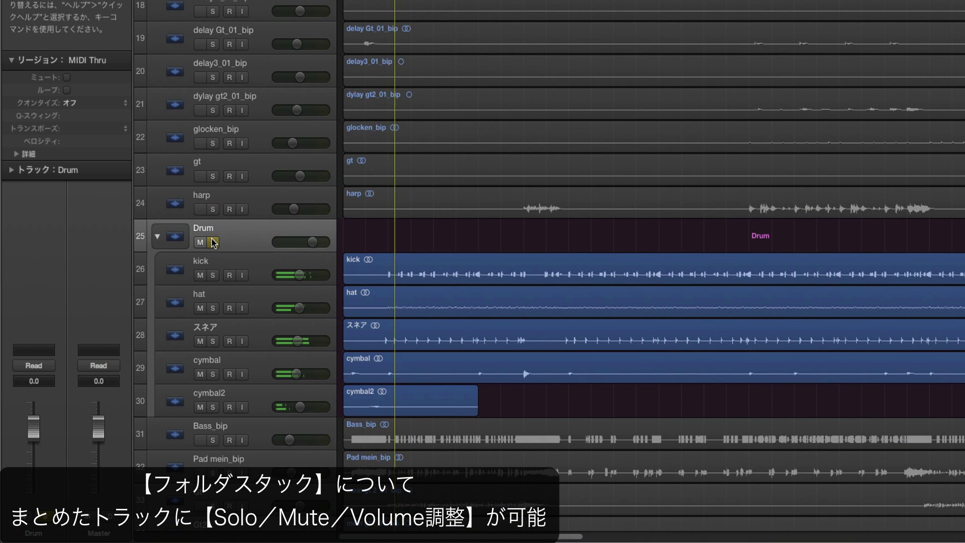
{"action": "left_click", "coordinate": [200, 243]}
{"action": "left_click", "coordinate": [212, 242]}
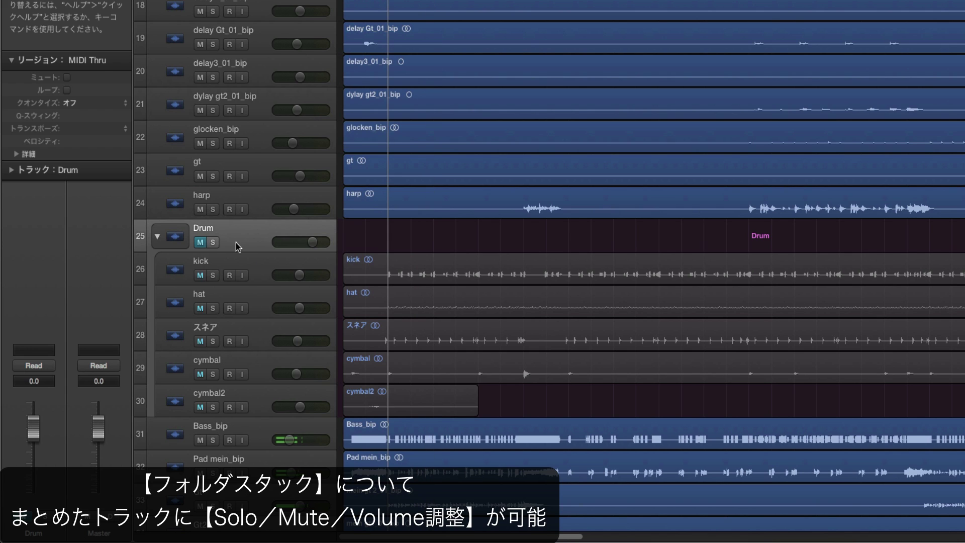
{"action": "left_click", "coordinate": [200, 243]}
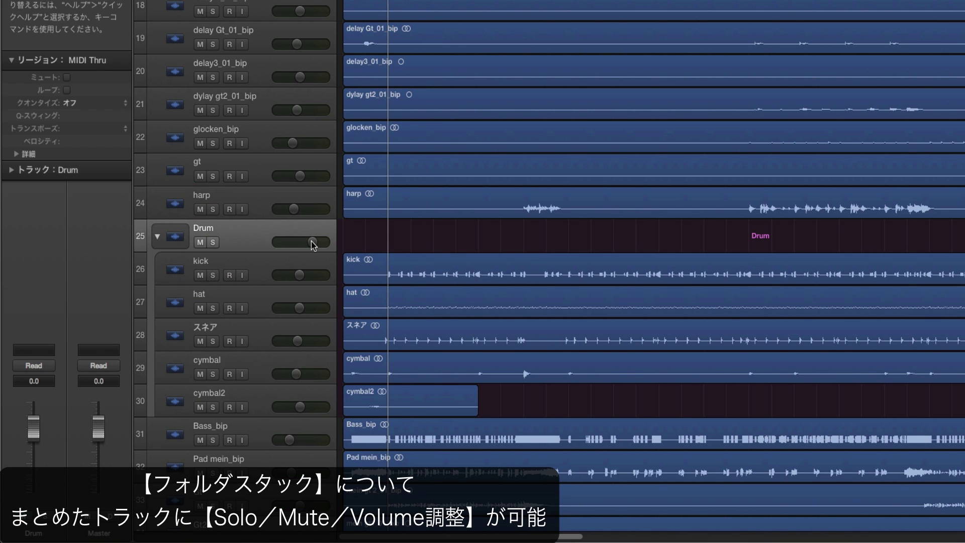
- Try a higher volume on the Drum stack and settle it at -4.6 dB
{"action": "left_click_drag", "start_coordinate": [313, 244], "coordinate": [334, 243]}
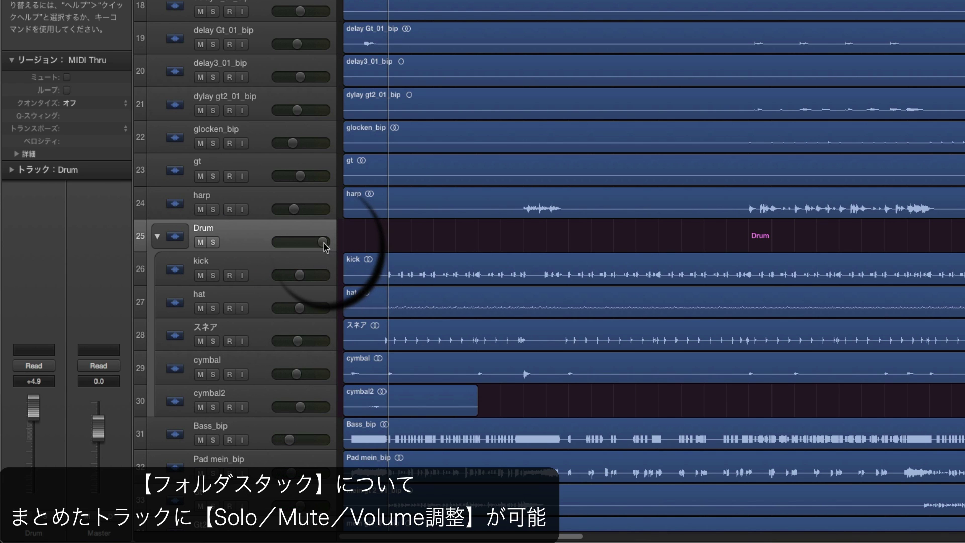
{"action": "left_click_drag", "start_coordinate": [324, 246], "coordinate": [265, 246]}
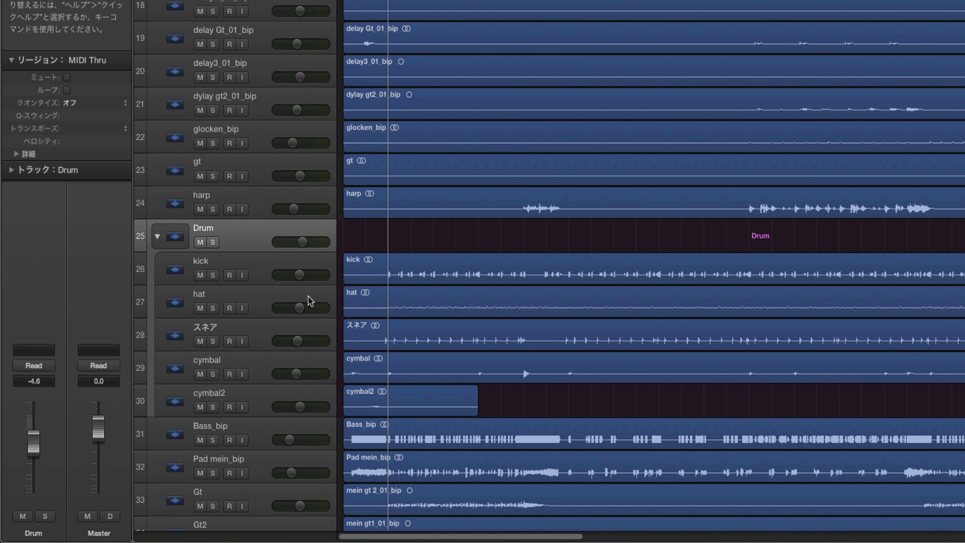
- Select the kick through cymbal2 subtracks, and set the volume of the Drum stack to +1.4 dB
{"action": "left_click", "coordinate": [247, 267]}
{"action": "left_click", "coordinate": [227, 386], "text": "shift"}
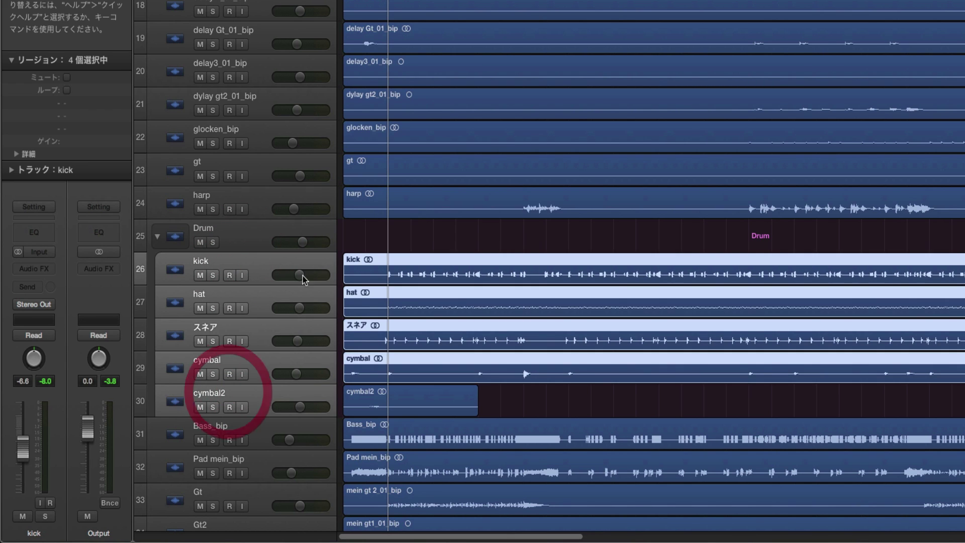
{"action": "left_click", "coordinate": [304, 243]}
{"action": "left_click", "coordinate": [255, 231]}
{"action": "left_click_drag", "start_coordinate": [304, 241], "coordinate": [334, 235]}
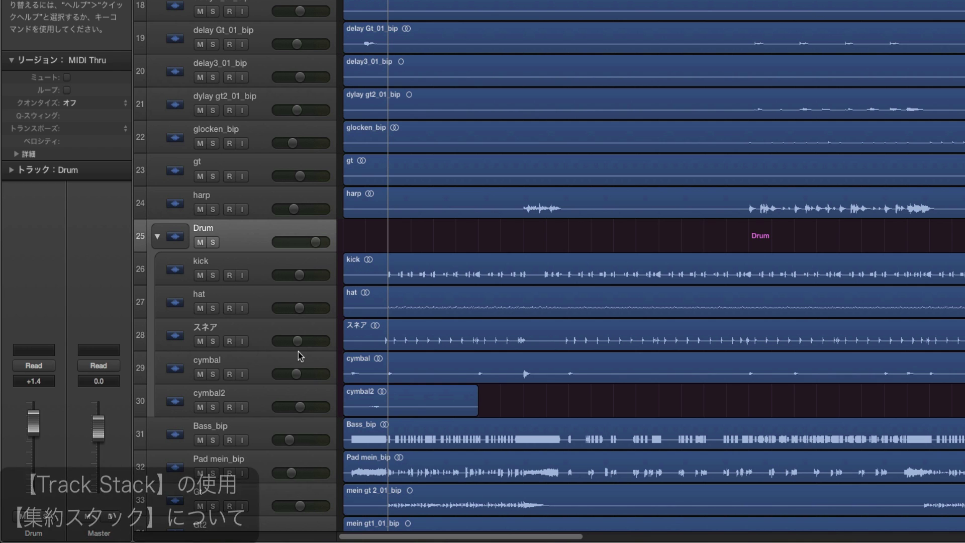
- Solo the Gt and Gt2 tracks together during playback, and release both solos
{"action": "scroll", "coordinate": [300, 356], "scroll_direction": "down", "scroll_amount": 1}
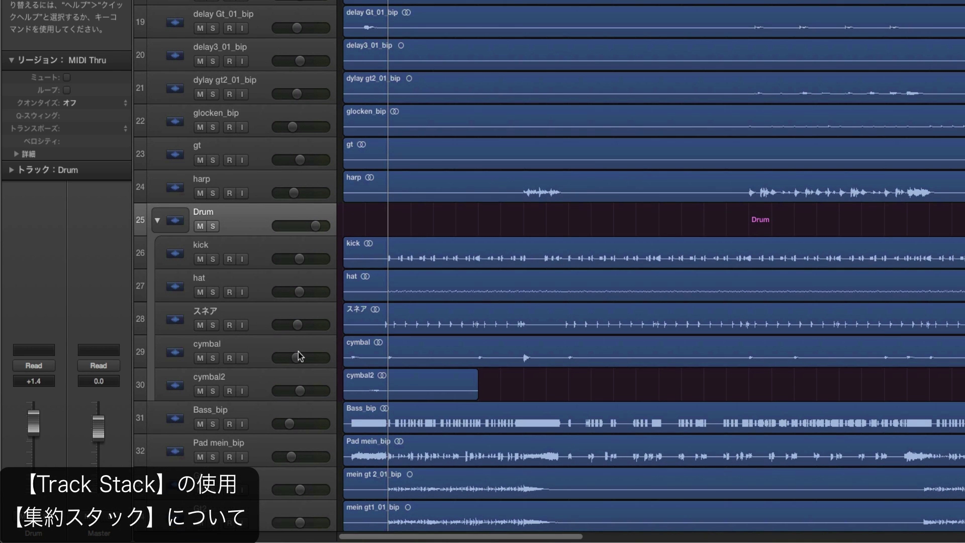
{"action": "scroll", "coordinate": [300, 302], "scroll_direction": "down", "scroll_amount": 6}
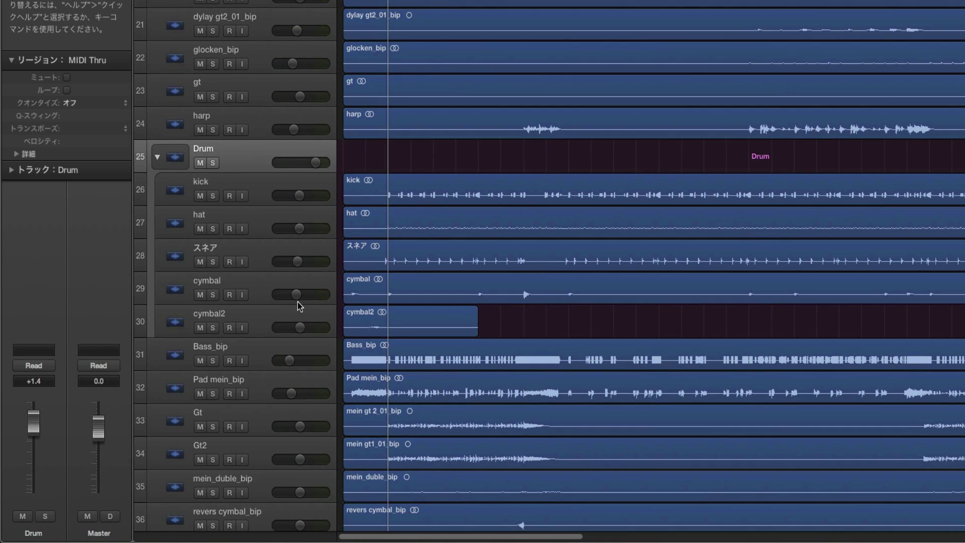
{"action": "scroll", "coordinate": [300, 306], "scroll_direction": "down", "scroll_amount": 5}
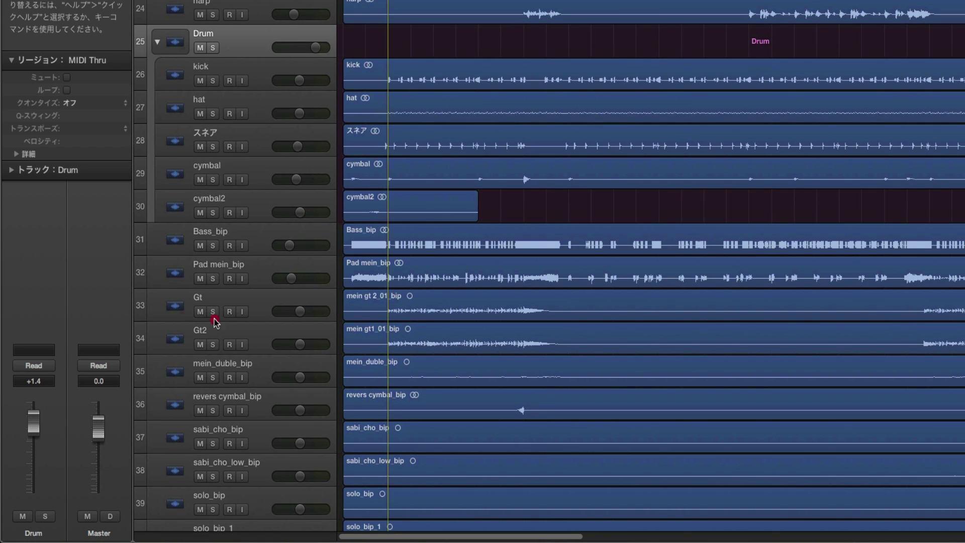
{"action": "left_click_drag", "start_coordinate": [214, 321], "coordinate": [216, 345]}
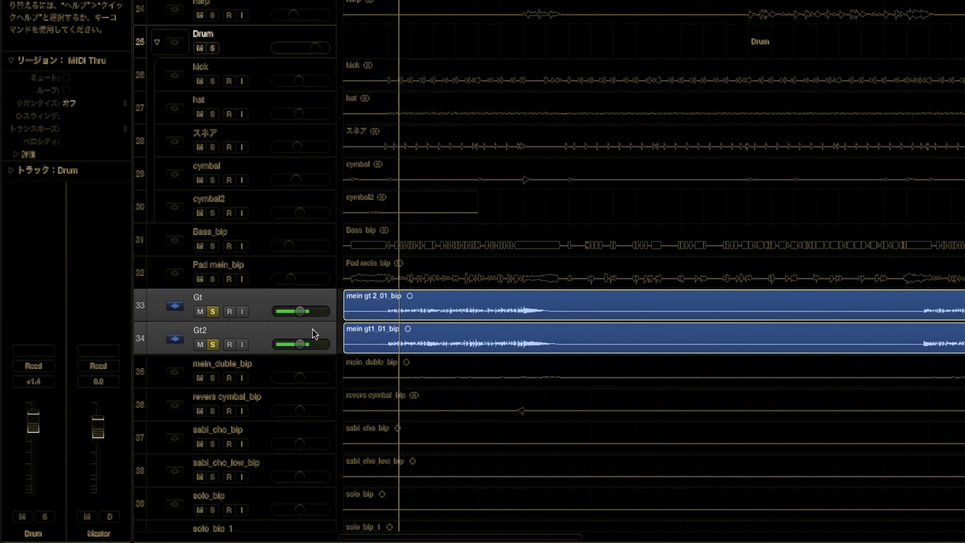
{"action": "left_click_drag", "start_coordinate": [214, 312], "coordinate": [215, 346]}
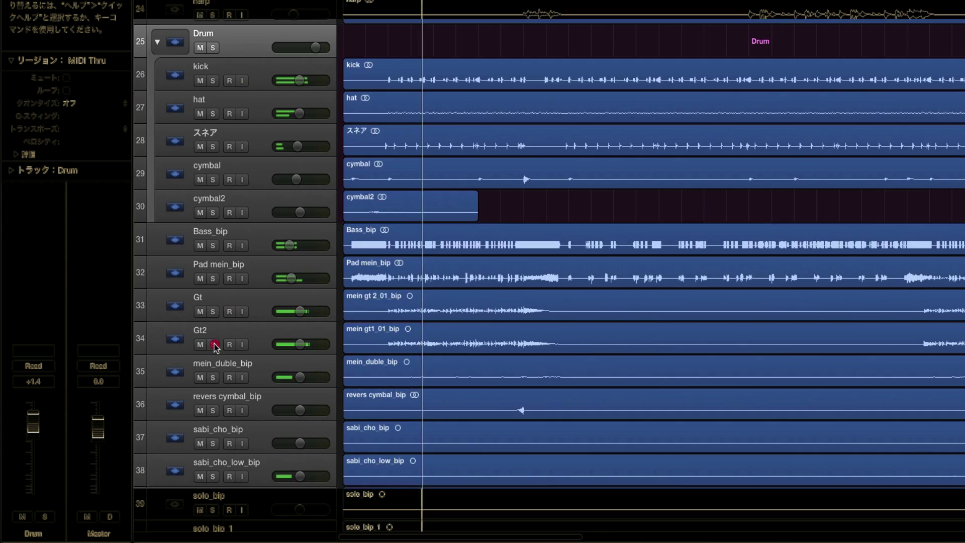
- Compare the pan settings of the Gt and Gt2 tracks in their channel strips while playing the song
{"action": "left_click", "coordinate": [260, 305]}
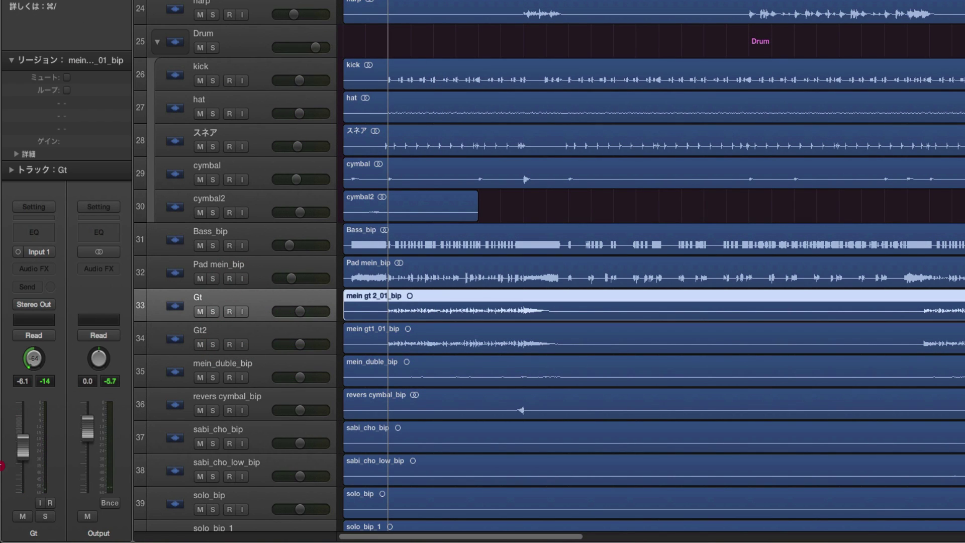
{"action": "left_click", "coordinate": [220, 334]}
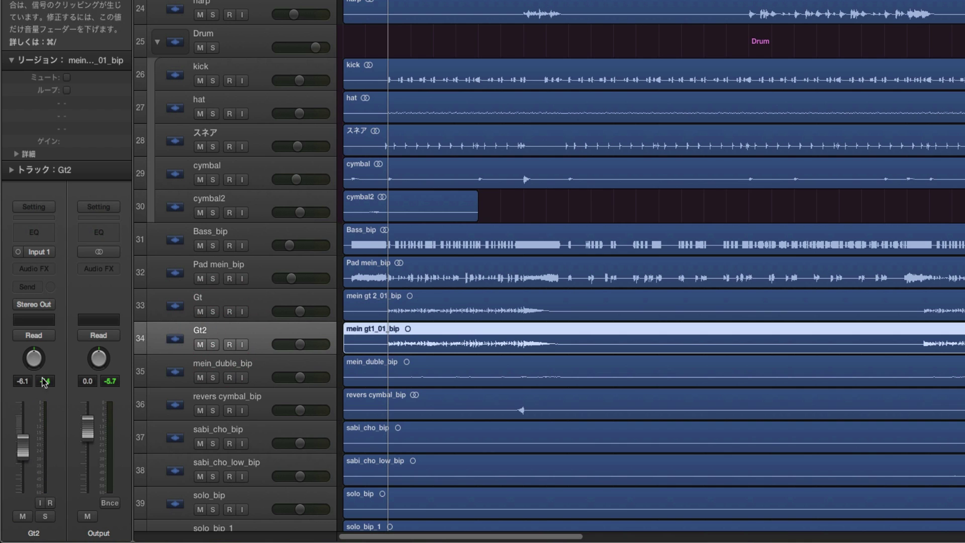
{"action": "key", "text": "space"}
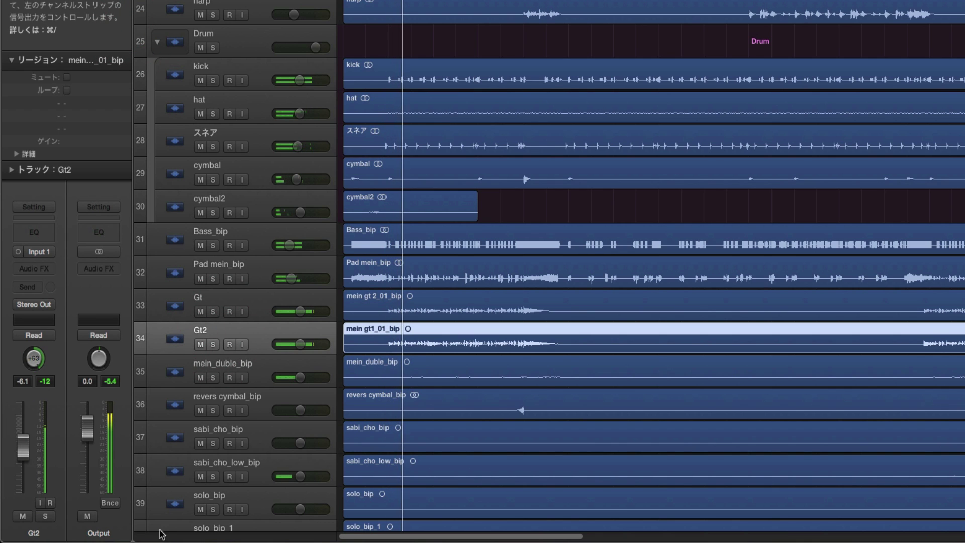
{"action": "left_click", "coordinate": [225, 294]}
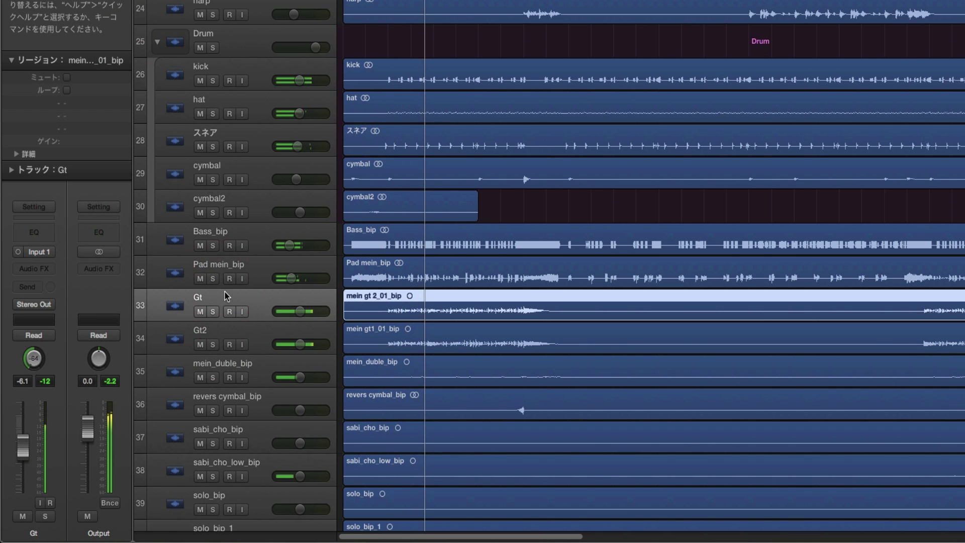
{"action": "key", "text": "space"}
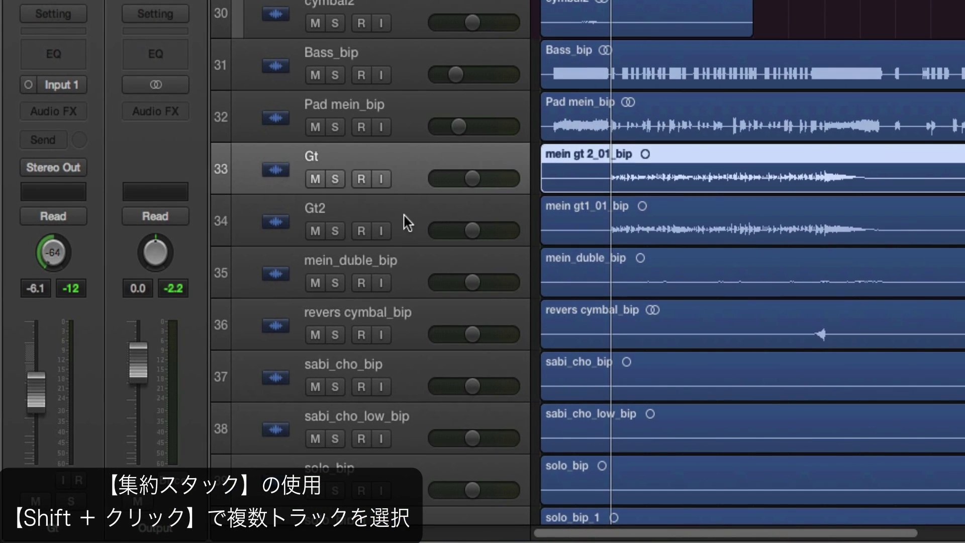
- Group the Gt and Gt2 tracks into a new summing Track Stack (集約スタック)
{"action": "left_click", "coordinate": [393, 219], "text": "shift"}
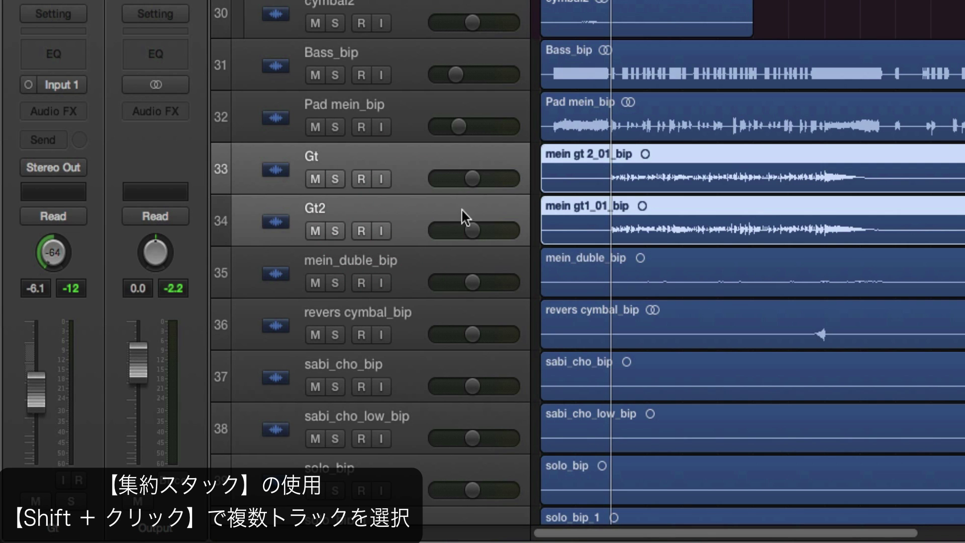
{"action": "right_click", "coordinate": [412, 163]}
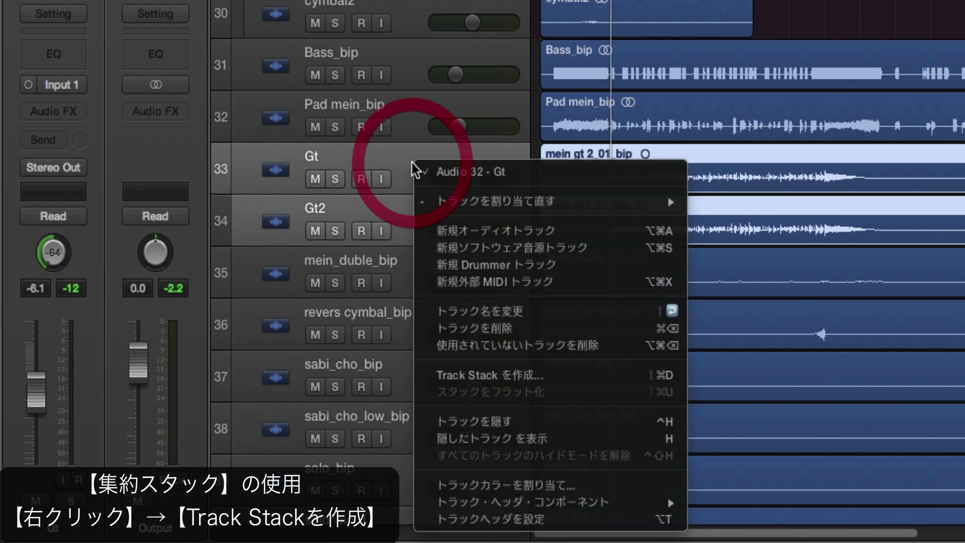
{"action": "left_click", "coordinate": [469, 376]}
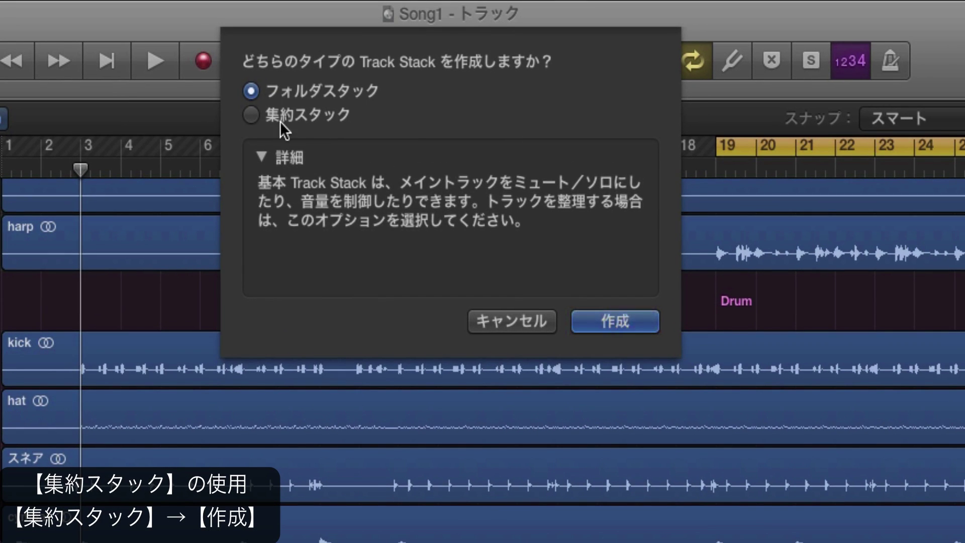
{"action": "left_click", "coordinate": [324, 115]}
{"action": "left_click", "coordinate": [619, 319]}
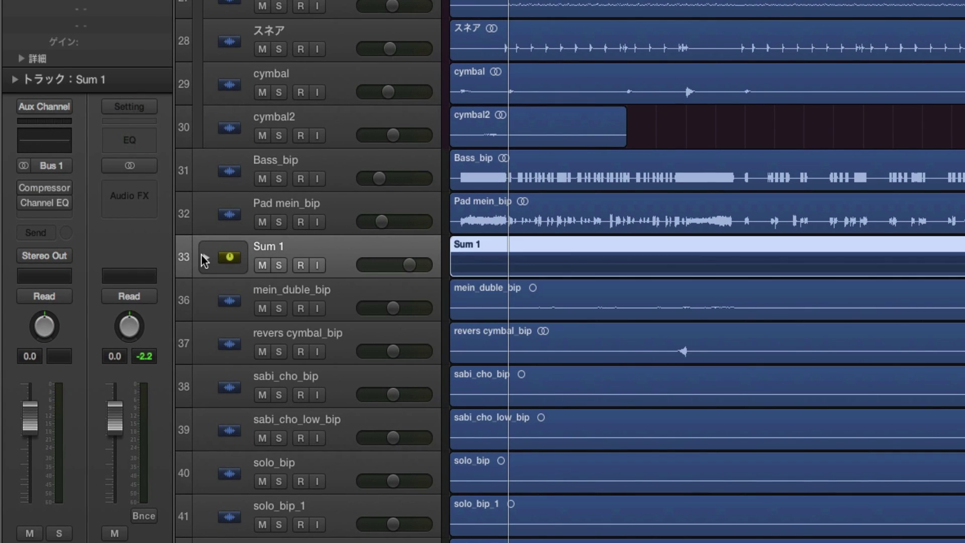
- Expand the new Sum 1 stack to show its subtracks and rename it as Guitar
{"action": "left_click", "coordinate": [204, 257]}
{"action": "left_click", "coordinate": [259, 245]}
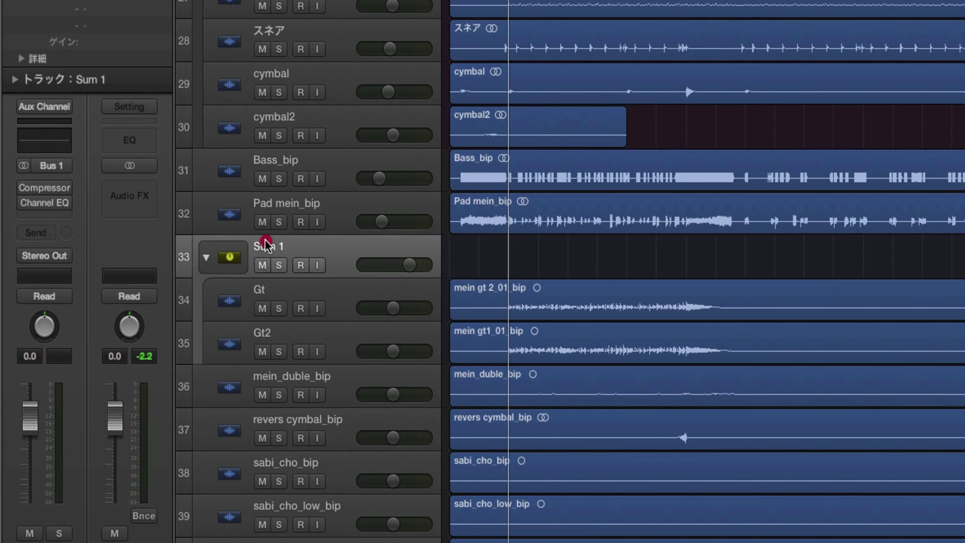
{"action": "double_click", "coordinate": [269, 254]}
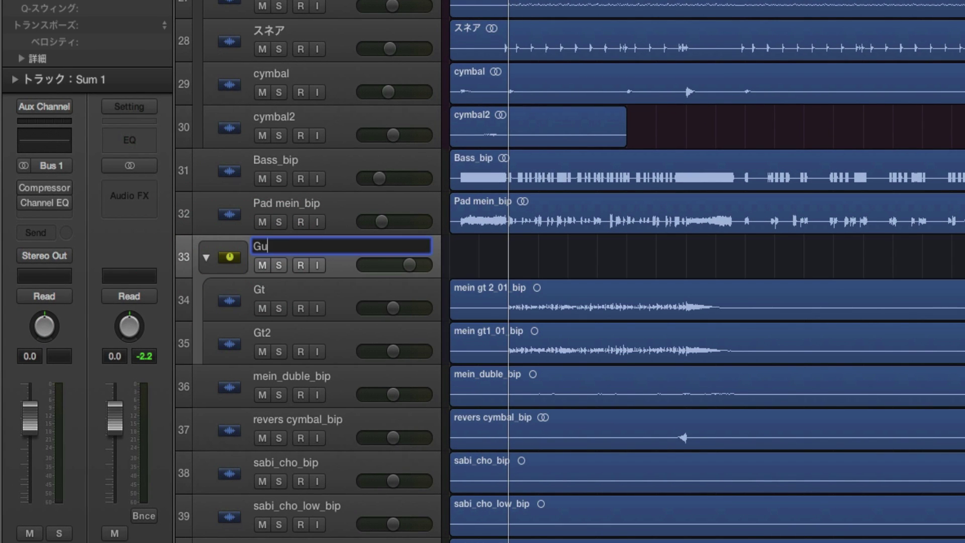
{"action": "type", "text": "Guitar"}
{"action": "key", "text": "Return"}
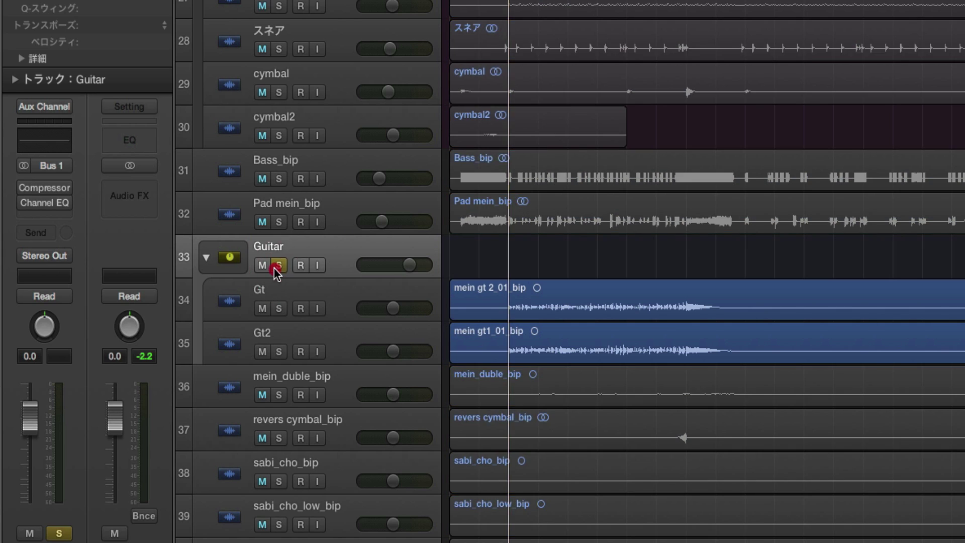
- Try soloing and muting the Guitar stack, and release both
{"action": "left_click", "coordinate": [262, 266]}
{"action": "left_click", "coordinate": [262, 267]}
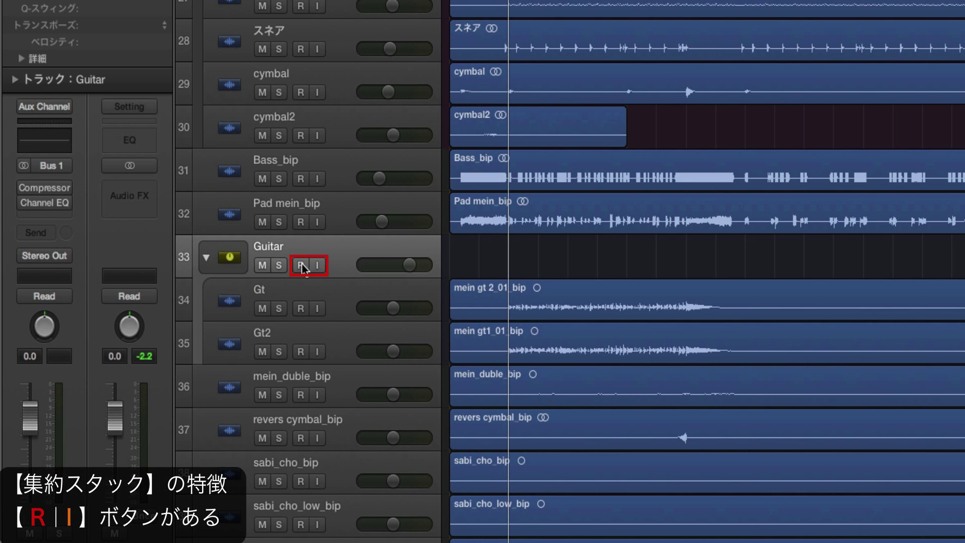
{"action": "left_click", "coordinate": [317, 266]}
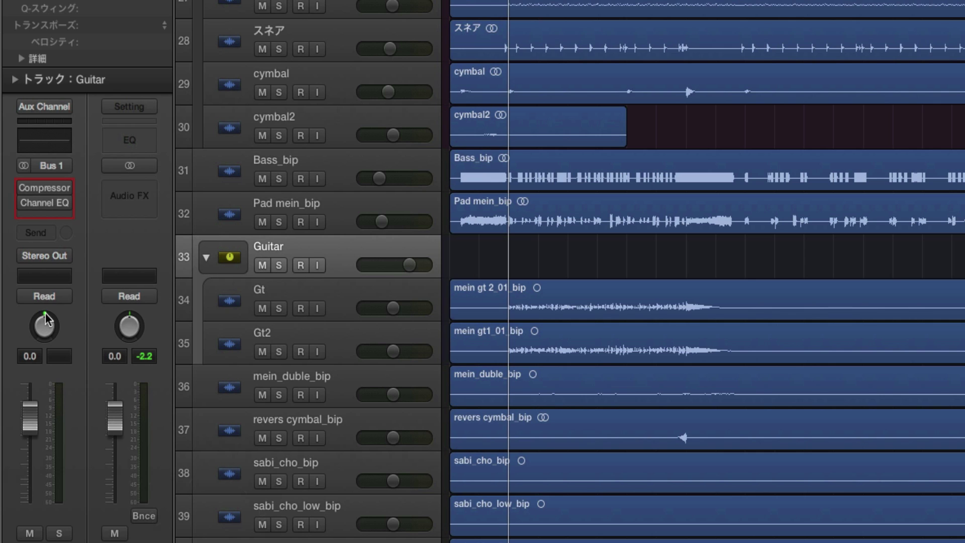
- Open the Guitar stack's Channel EQ, move its window clear of the tracks, and enable the low-cut band
{"action": "mouse_move", "coordinate": [69, 201]}
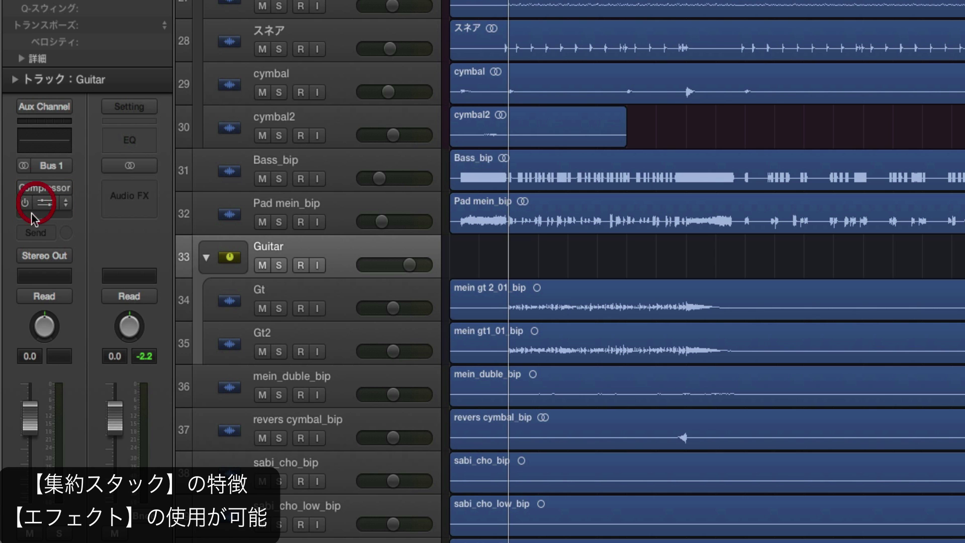
{"action": "left_click", "coordinate": [41, 203]}
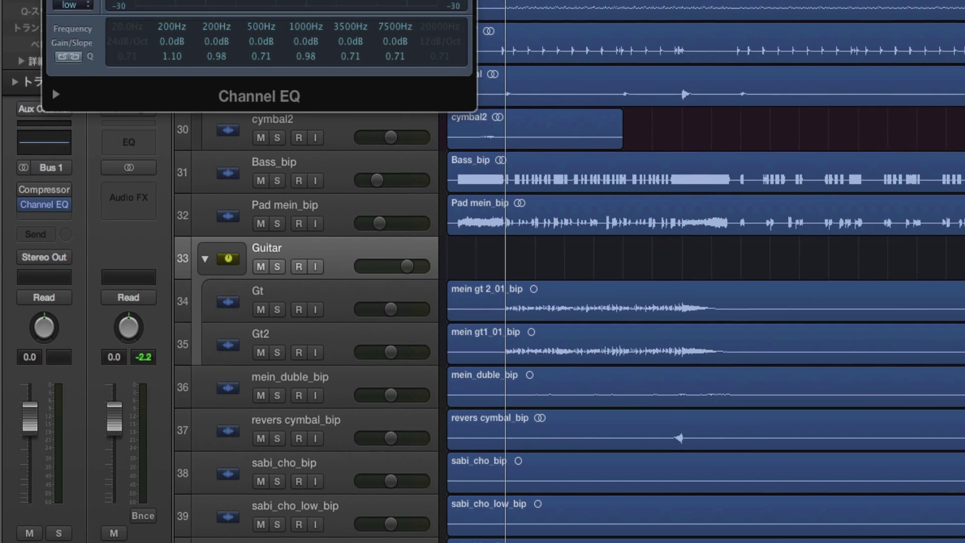
{"action": "left_click_drag", "start_coordinate": [141, 35], "coordinate": [526, 14]}
{"action": "left_click", "coordinate": [466, 71]}
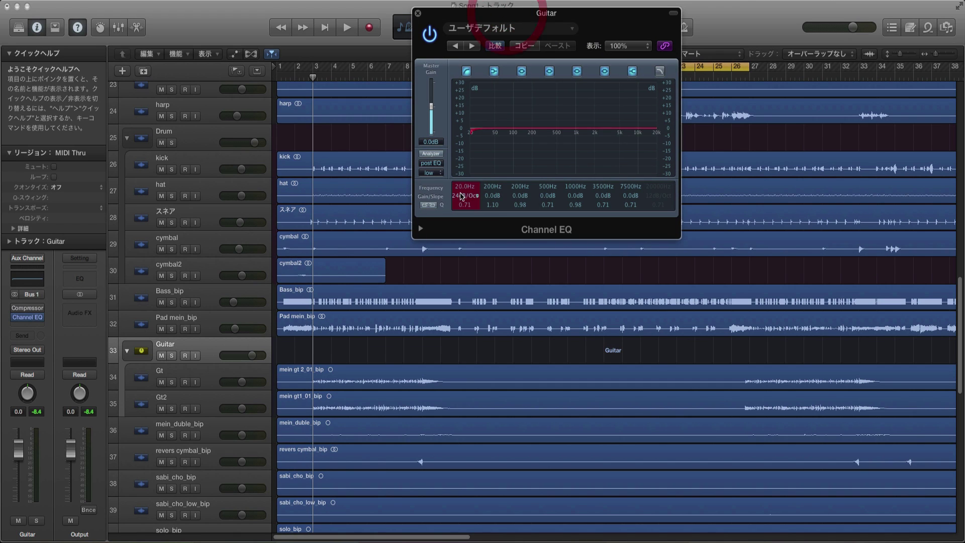
- Solo the Guitar stack during playback and raise its EQ low-cut frequency to 2350 Hz, then stop playback
{"action": "key", "text": "space"}
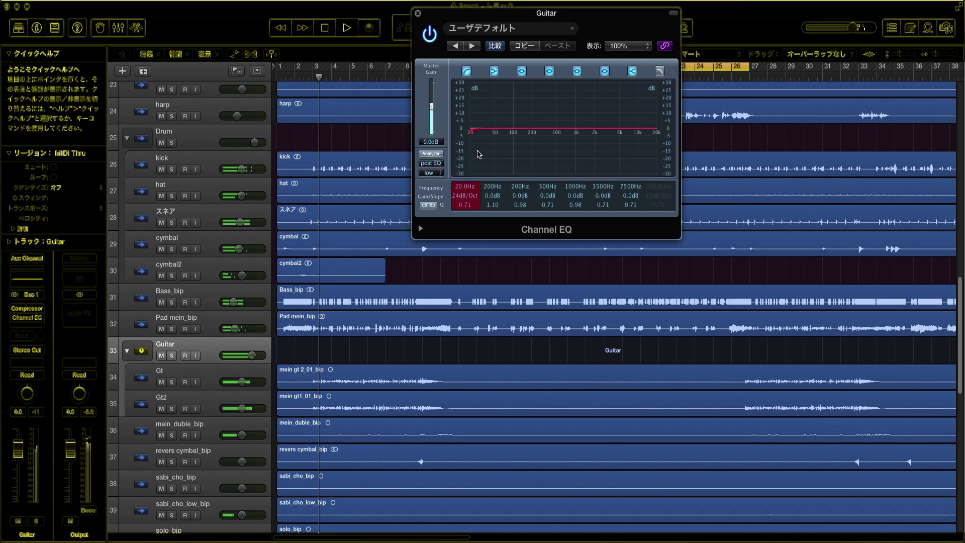
{"action": "key", "text": "s"}
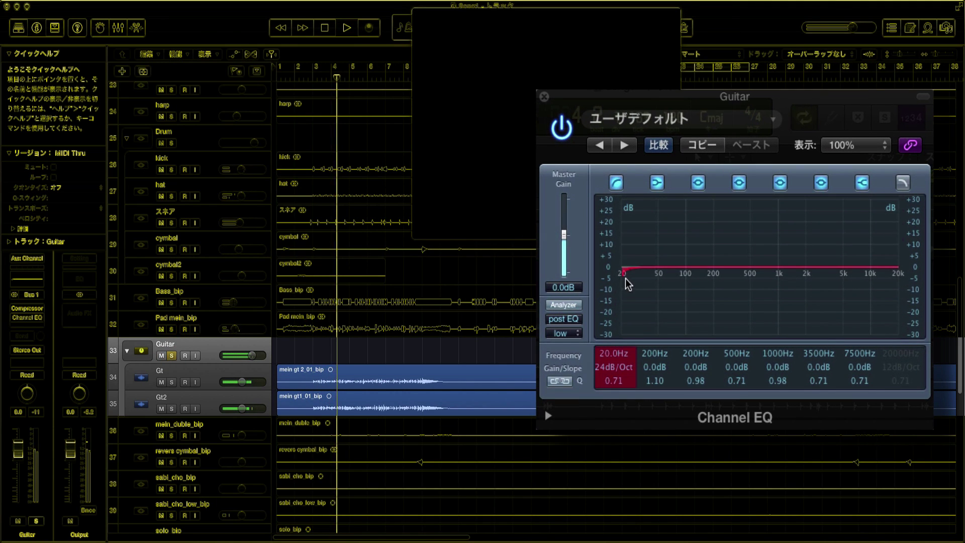
{"action": "left_click_drag", "start_coordinate": [628, 283], "coordinate": [805, 295]}
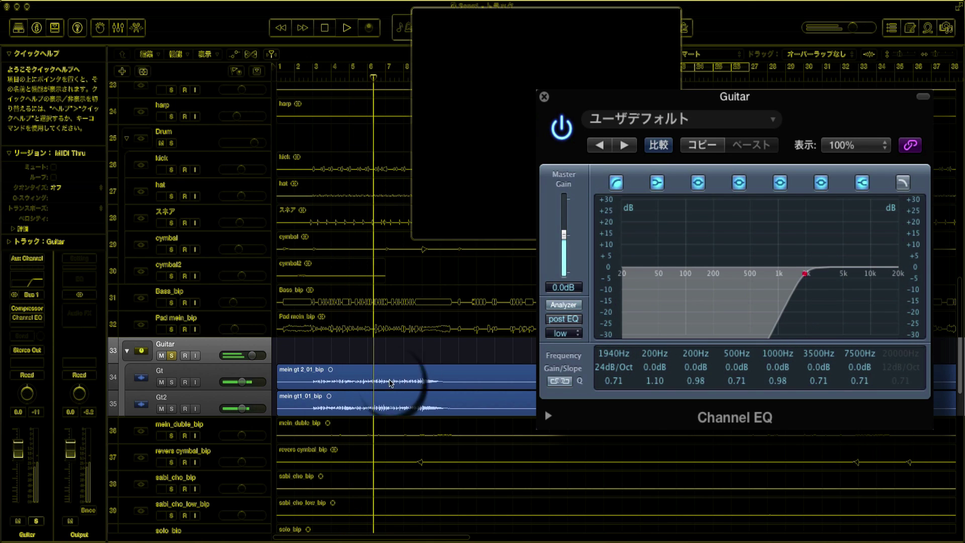
{"action": "left_click", "coordinate": [398, 403]}
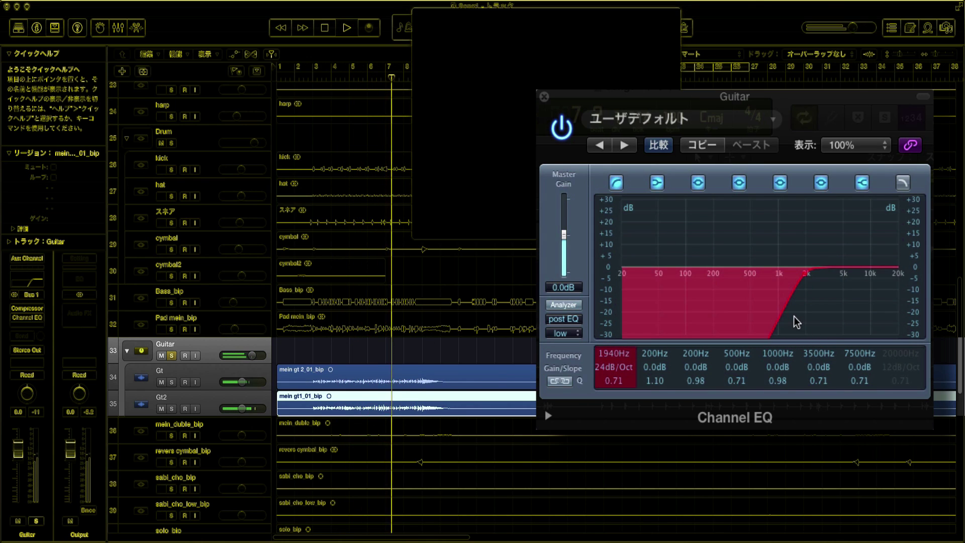
{"action": "mouse_move", "coordinate": [797, 322]}
{"action": "left_mouse_down"}
{"action": "mouse_move", "coordinate": [646, 315]}
{"action": "mouse_move", "coordinate": [724, 302]}
{"action": "mouse_move", "coordinate": [803, 305]}
{"action": "left_mouse_up"}
{"action": "key", "text": "space"}
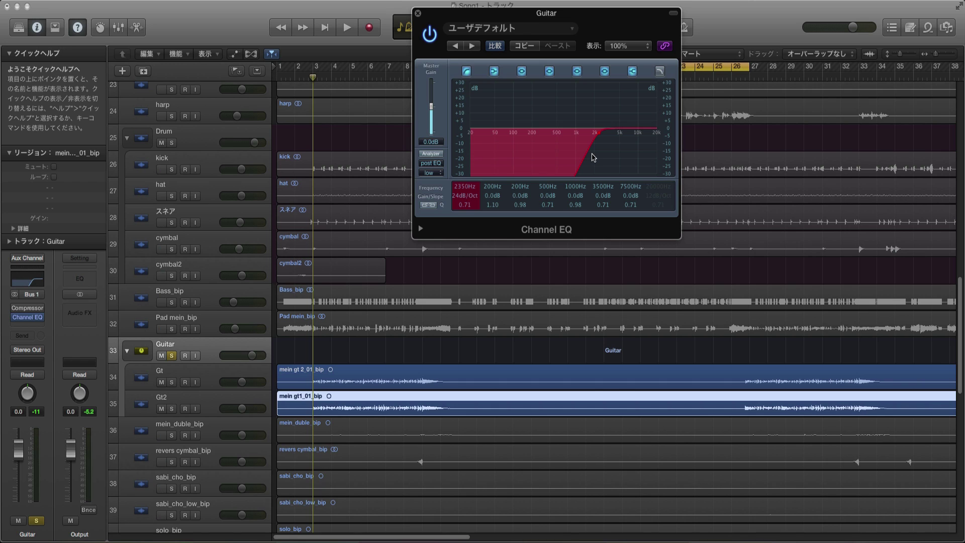
- Lower the low-cut frequency of the Guitar stack's Channel EQ to below 1100 Hz and adjust an upper band of its curve
{"action": "left_click", "coordinate": [162, 356]}
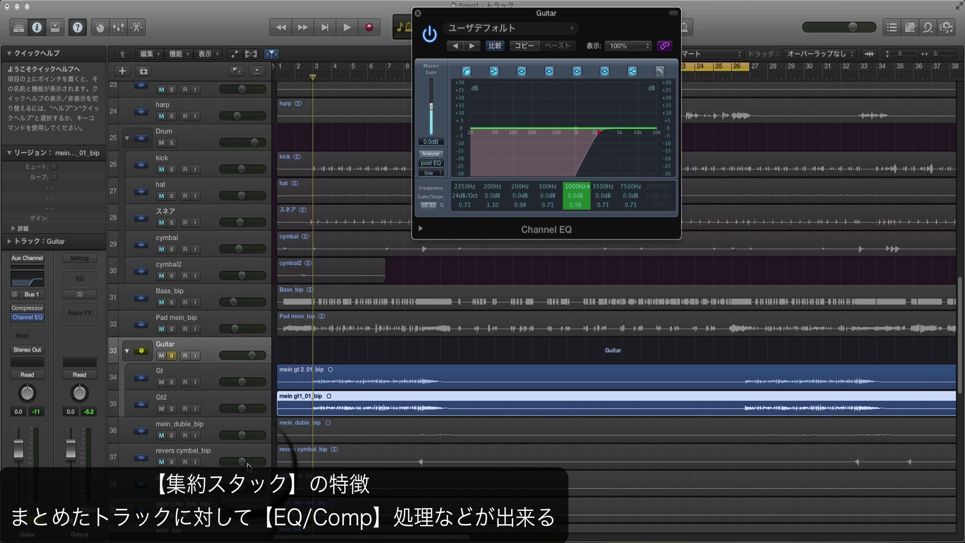
{"action": "left_click", "coordinate": [592, 158]}
{"action": "left_click_drag", "start_coordinate": [592, 158], "coordinate": [569, 156]}
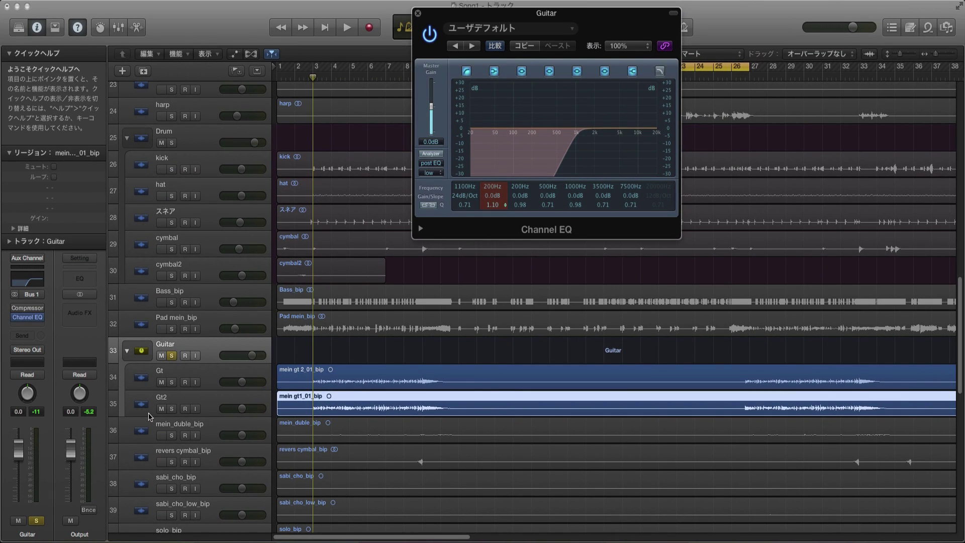
{"action": "left_click_drag", "start_coordinate": [569, 164], "coordinate": [490, 166]}
{"action": "left_click_drag", "start_coordinate": [608, 140], "coordinate": [632, 115]}
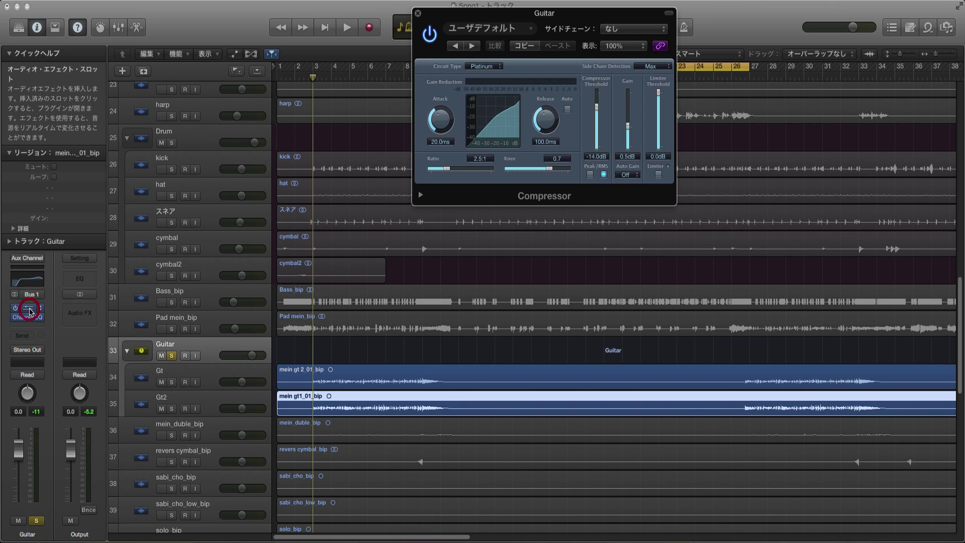
- Set the Guitar stack's Compressor to a -20.0 dB threshold, 6.6:1 ratio and 18.0 ms attack, and play the song
{"action": "left_click_drag", "start_coordinate": [597, 116], "coordinate": [597, 125]}
{"action": "left_click_drag", "start_coordinate": [446, 168], "coordinate": [463, 170]}
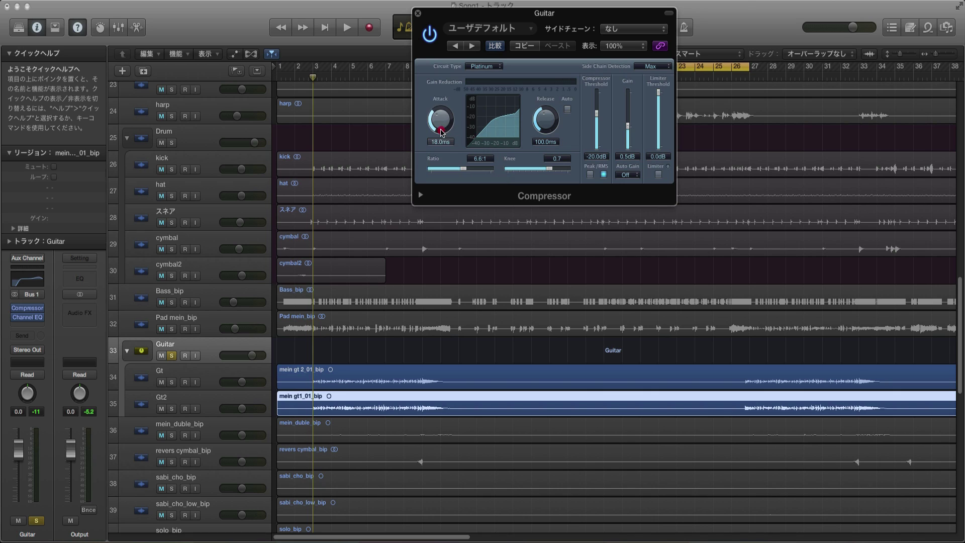
{"action": "left_click_drag", "start_coordinate": [444, 130], "coordinate": [444, 134]}
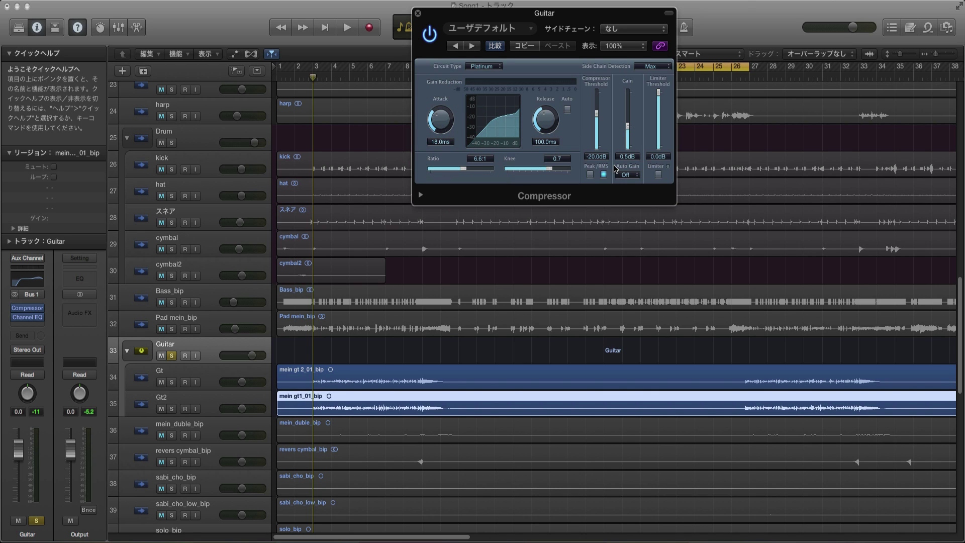
{"action": "key", "text": "space"}
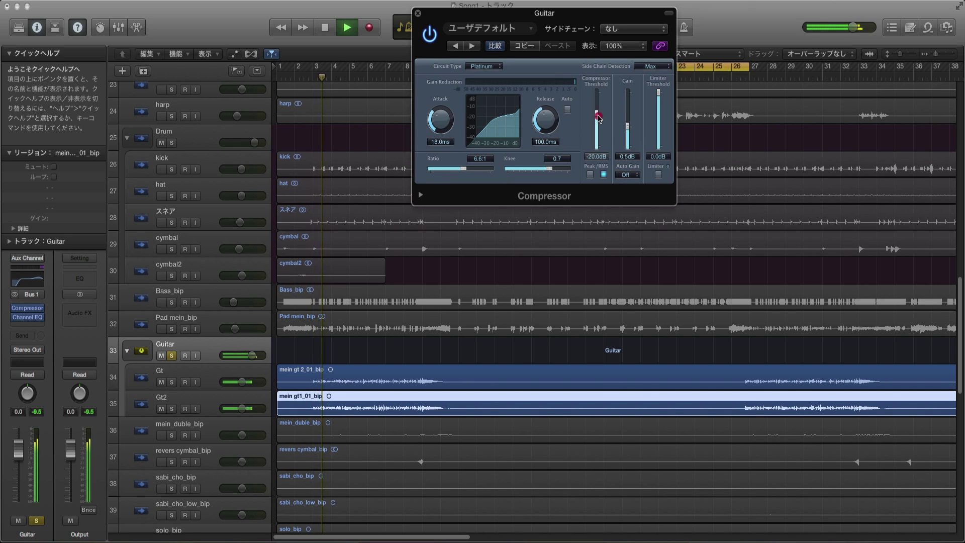
- Set the Guitar stack's Compressor to a -23.5 dB threshold and 64.0 ms release, and play the full mix with the stack unsoloed
{"action": "left_click_drag", "start_coordinate": [597, 116], "coordinate": [544, 127]}
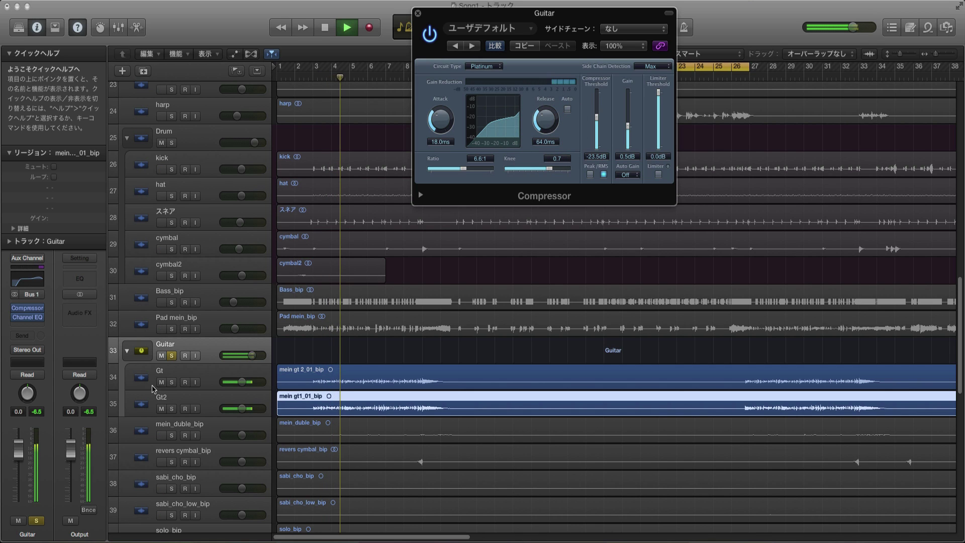
{"action": "key", "text": "space"}
{"action": "left_click", "coordinate": [172, 356]}
{"action": "key", "text": "super+a"}
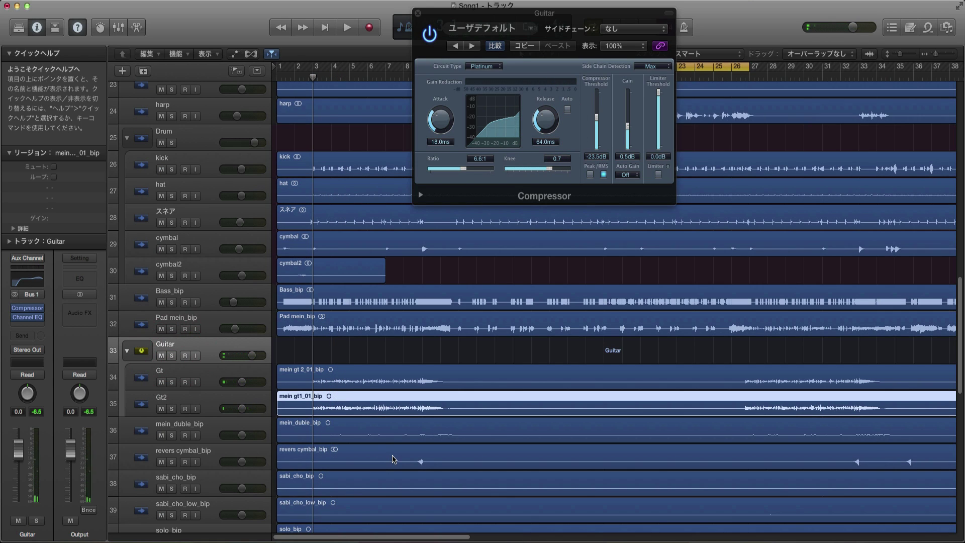
{"action": "key", "text": "space"}
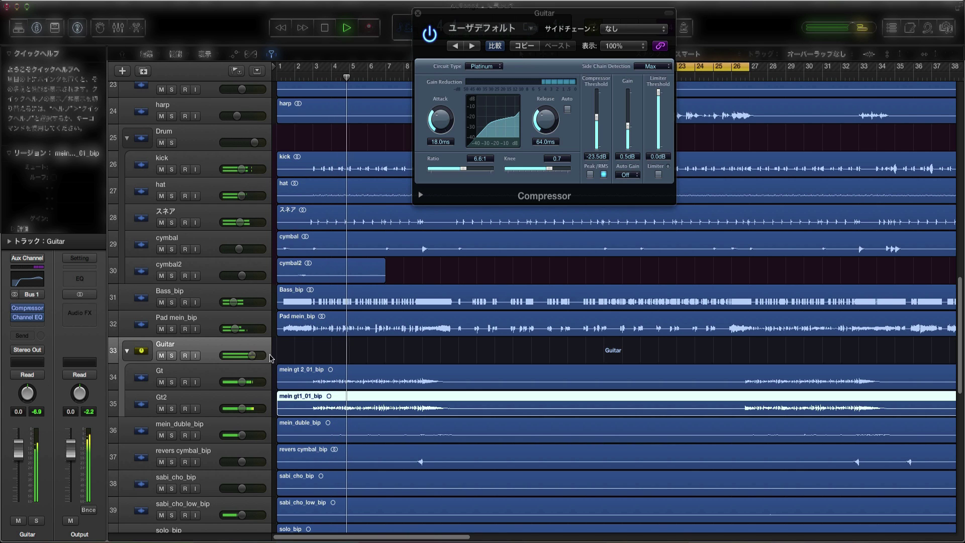
- Set the Guitar stack's volume to -2.7 dB to balance it in the mix and close the Compressor window
{"action": "left_click_drag", "start_coordinate": [252, 356], "coordinate": [240, 355]}
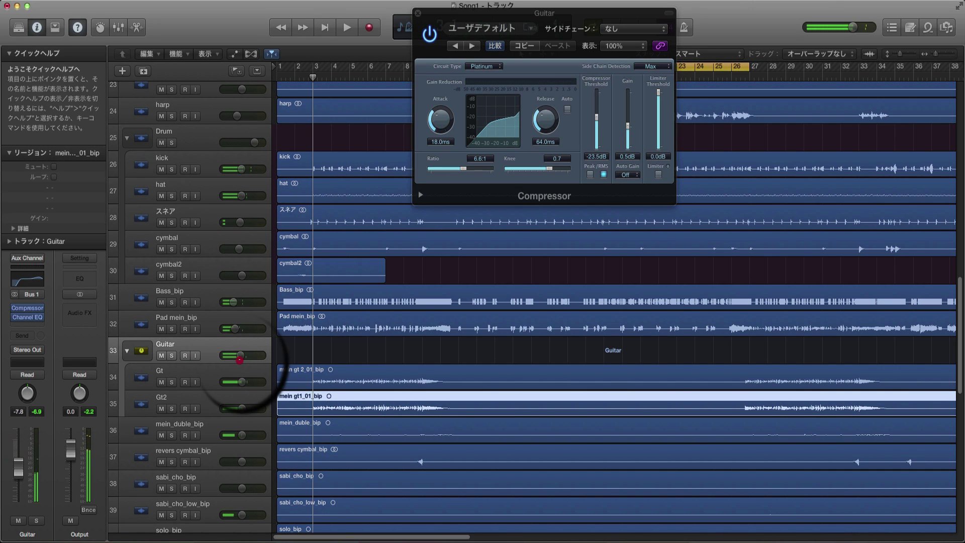
{"action": "left_click_drag", "start_coordinate": [240, 360], "coordinate": [246, 360]}
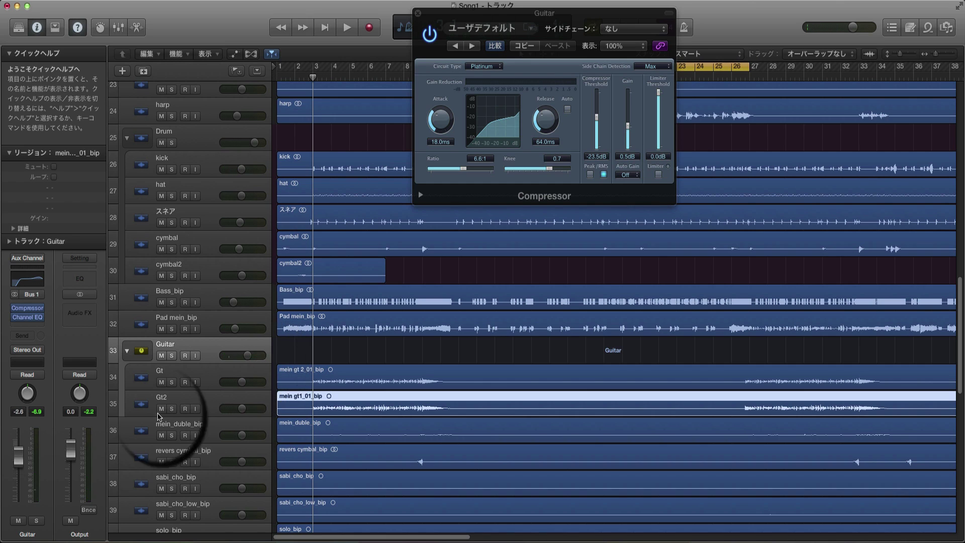
{"action": "left_click_drag", "start_coordinate": [19, 463], "coordinate": [18, 453]}
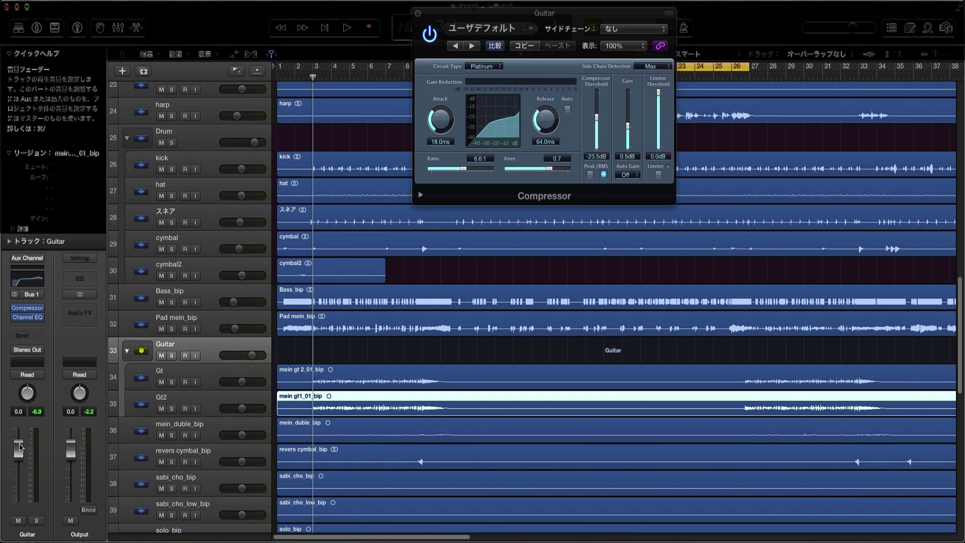
{"action": "left_click_drag", "start_coordinate": [16, 452], "coordinate": [17, 456]}
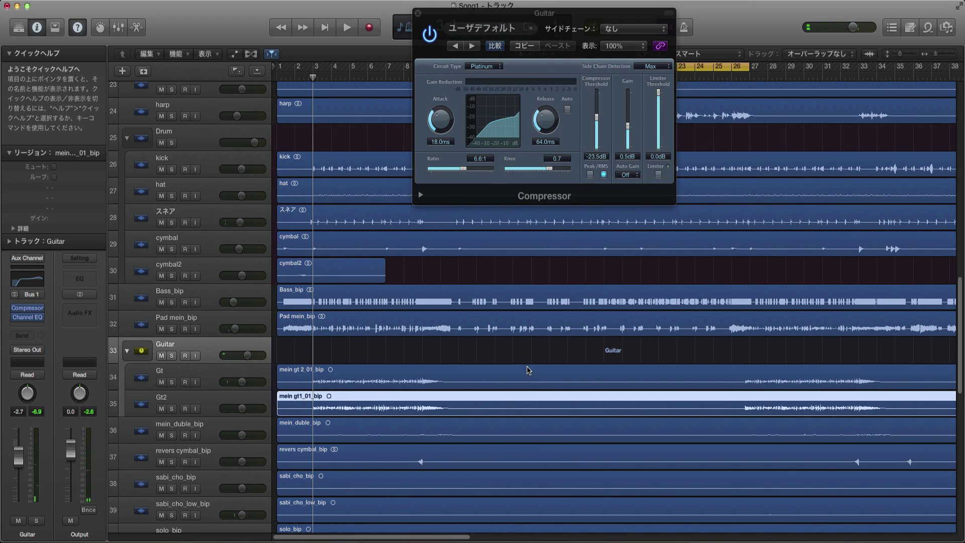
{"action": "key", "text": "super+w"}
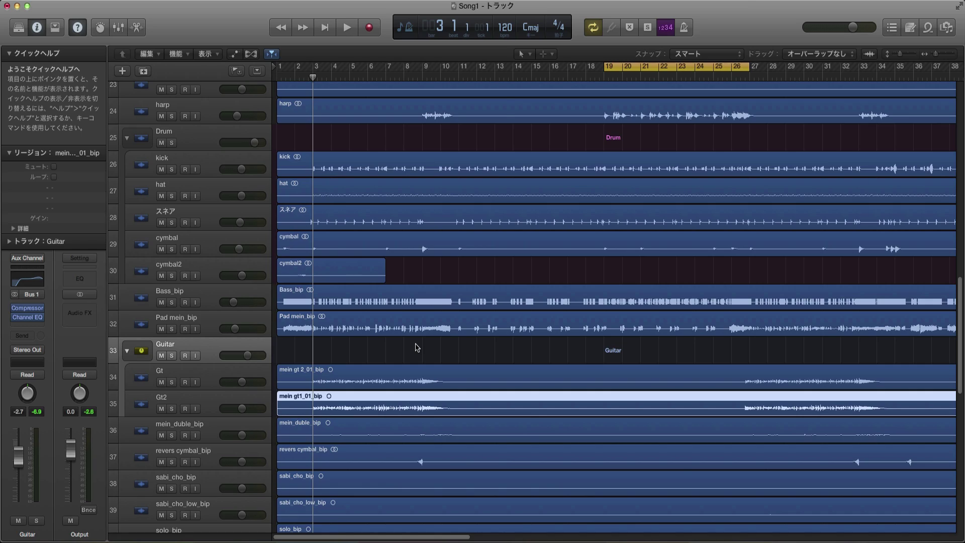
- Show the Library and add two software instrument tracks with the Classic Electric Piano patch below the Test-Gt stack
{"action": "key", "text": "y"}
{"action": "scroll", "coordinate": [417, 347], "scroll_direction": "down", "scroll_amount": 15}
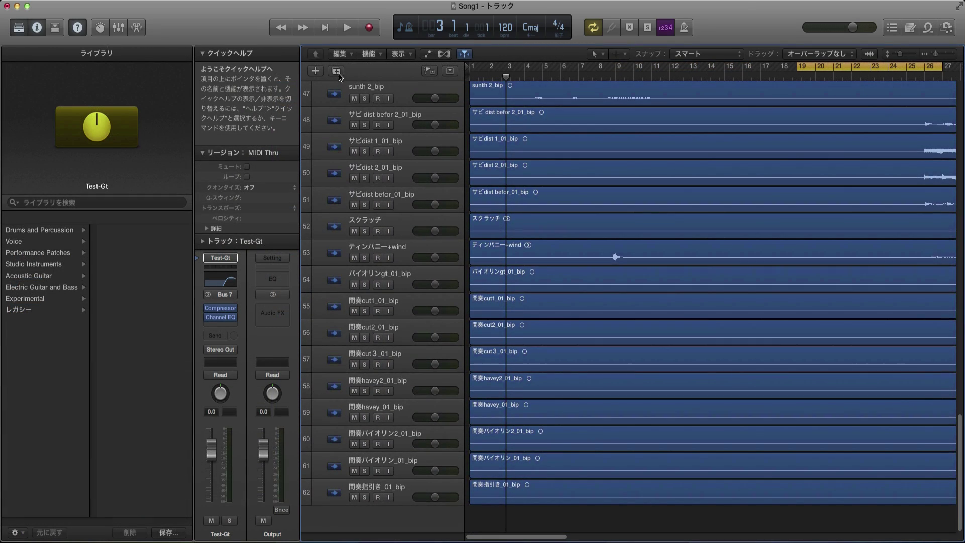
{"action": "left_click", "coordinate": [338, 73]}
{"action": "left_click", "coordinate": [313, 73]}
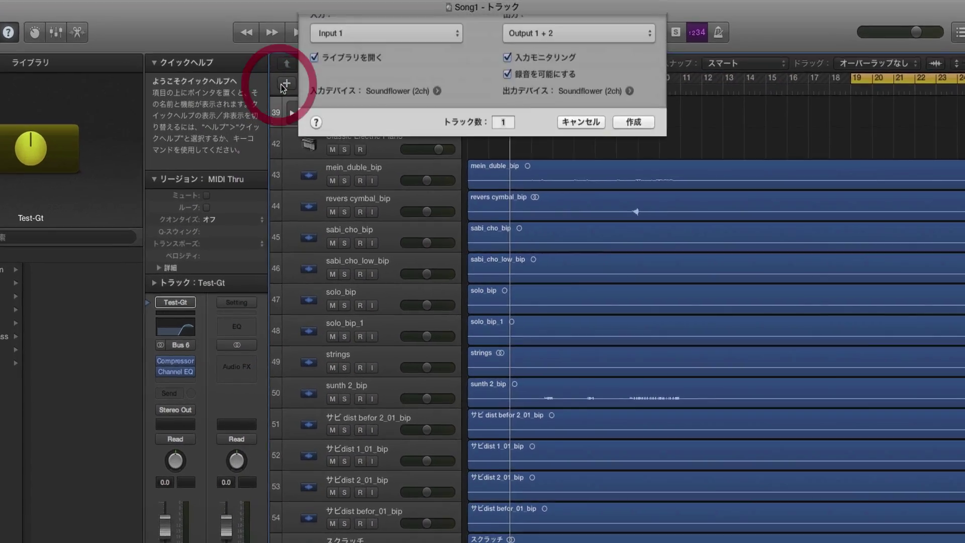
{"action": "left_click", "coordinate": [368, 36]}
{"action": "left_click", "coordinate": [611, 163]}
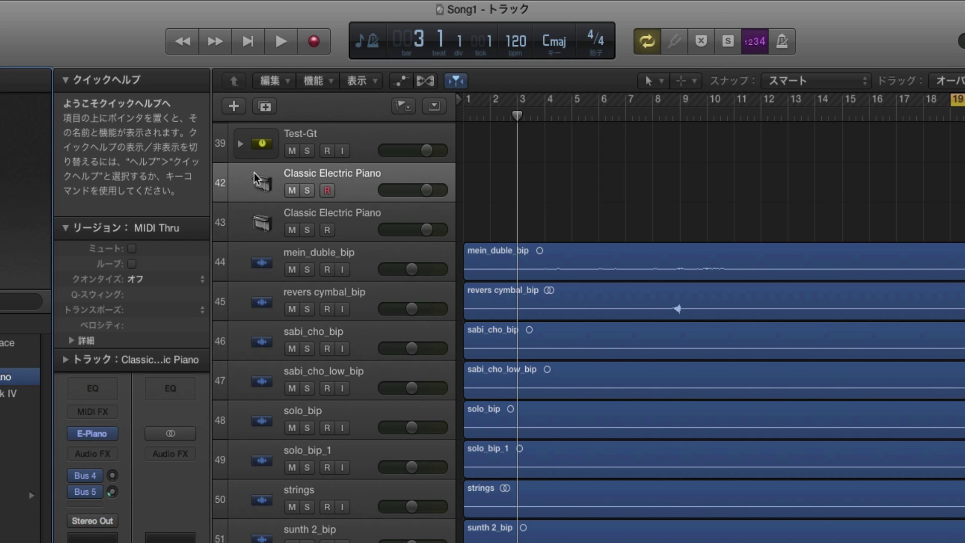
- Duplicate the Classic Electric Piano track twice and delete the surplus copy so that three instrument tracks remain
{"action": "left_click", "coordinate": [265, 106]}
{"action": "left_click", "coordinate": [265, 106]}
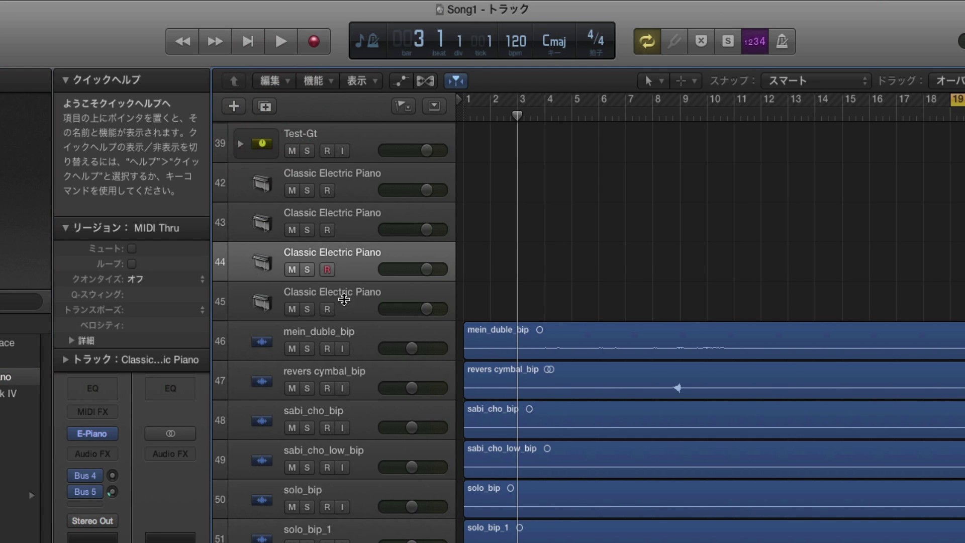
{"action": "left_click", "coordinate": [346, 296]}
{"action": "key", "text": "super+BackSpace"}
{"action": "left_click", "coordinate": [345, 178]}
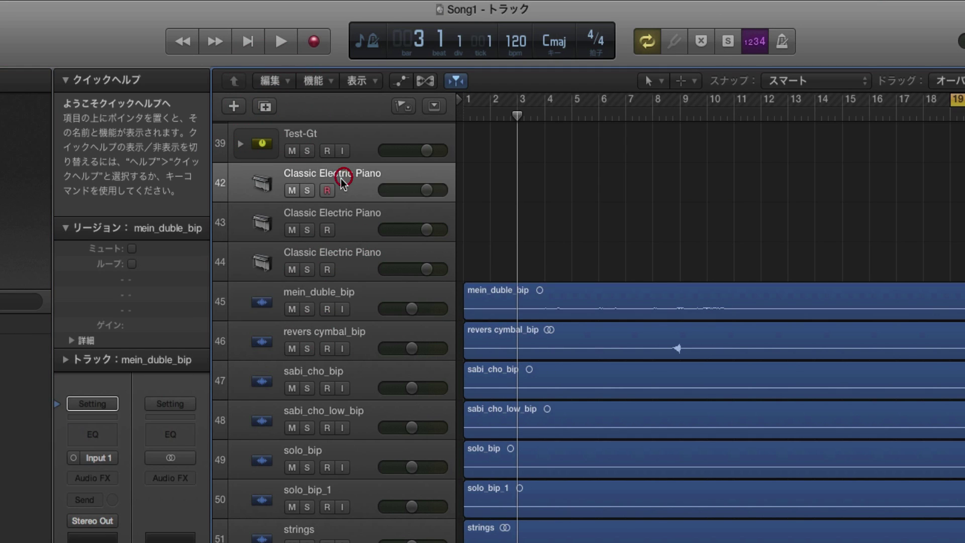
- Load the Classic Clean patch from the Guitar category onto the second instrument track
{"action": "left_click", "coordinate": [340, 210]}
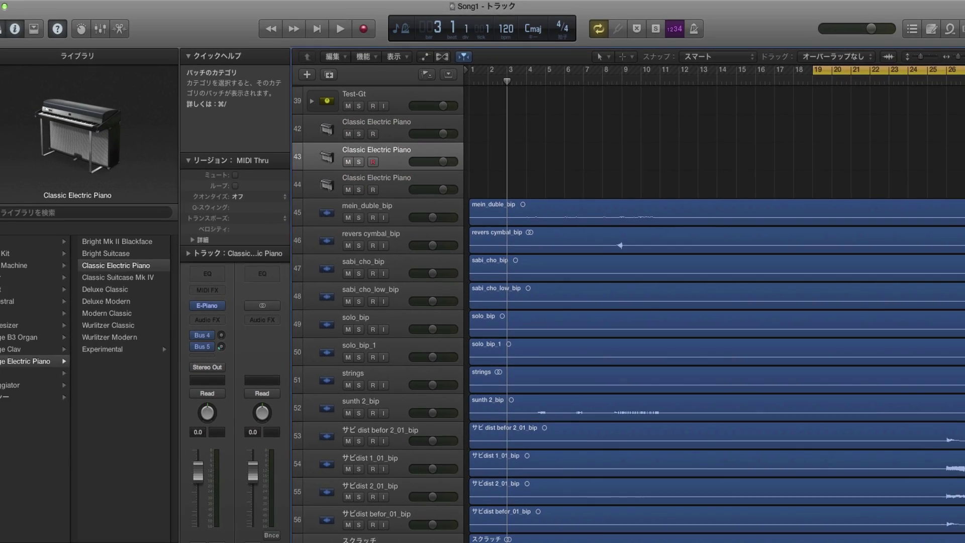
{"action": "left_click", "coordinate": [23, 265]}
{"action": "left_click", "coordinate": [121, 288]}
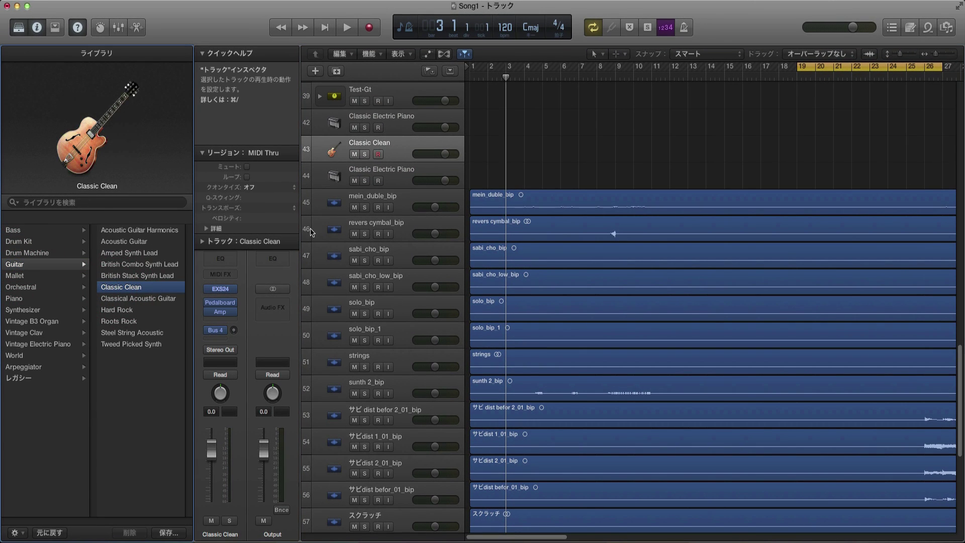
- Load the Mellow Poly patch from the Synthesizer Lead category onto the third instrument track
{"action": "left_click", "coordinate": [357, 168]}
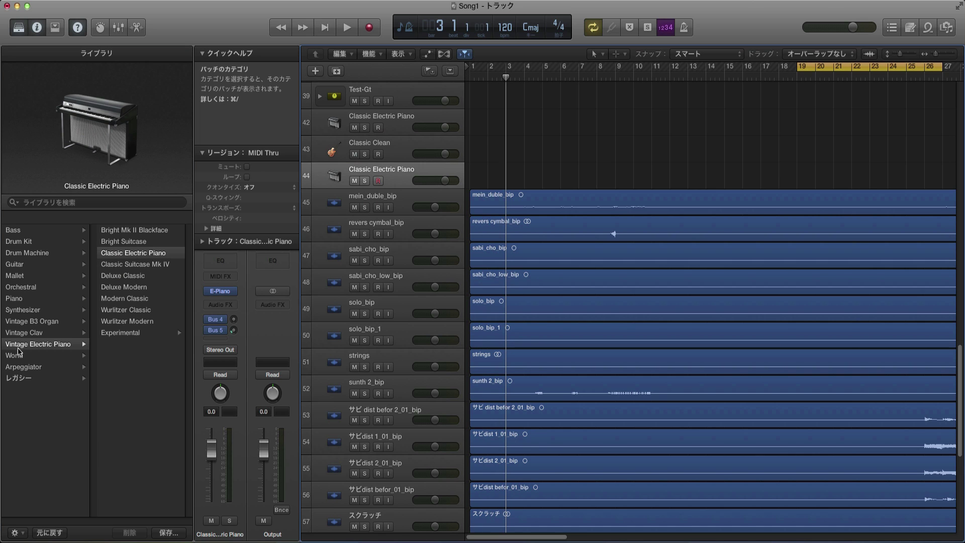
{"action": "left_click", "coordinate": [21, 311]}
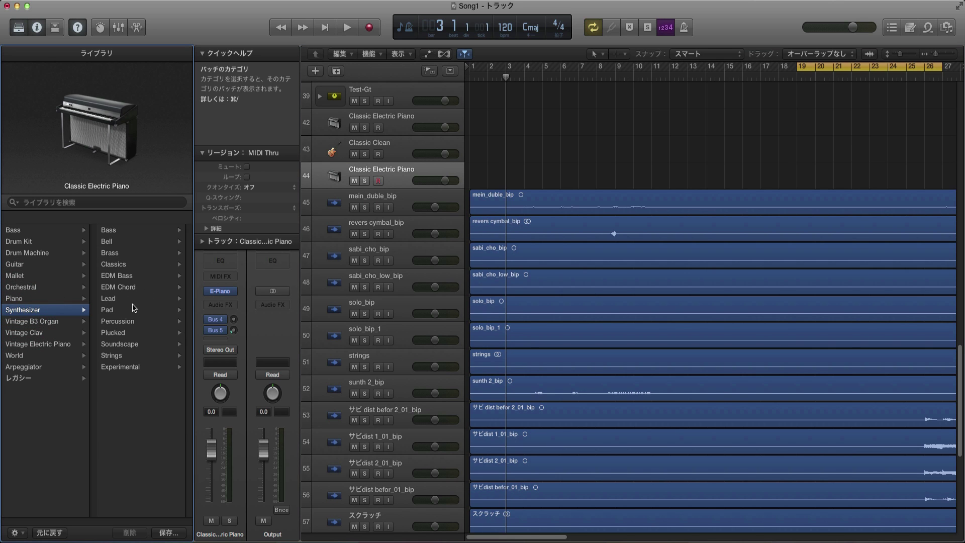
{"action": "left_click", "coordinate": [124, 299]}
{"action": "left_click", "coordinate": [151, 424]}
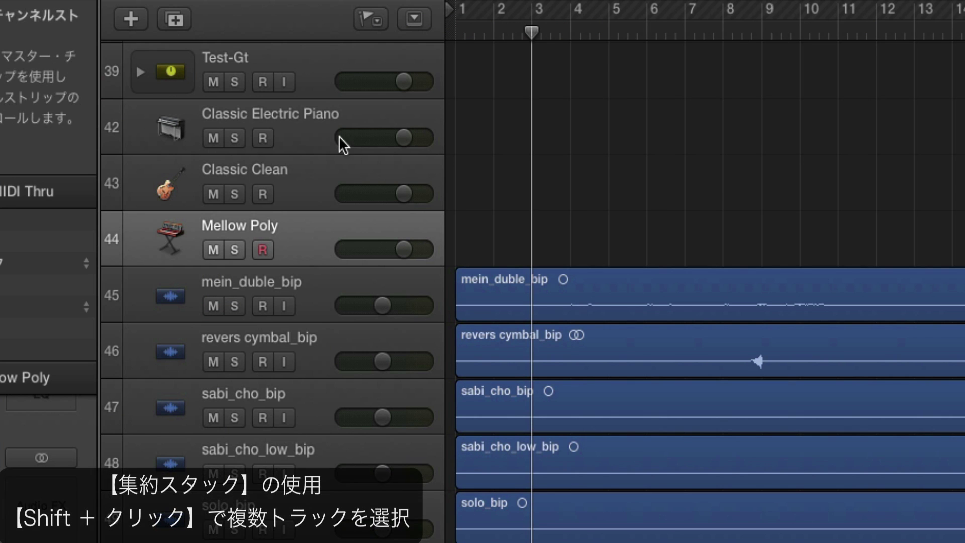
- Create a summing stack from the Classic Electric Piano, Classic Clean and Mellow Poly tracks
{"action": "left_click", "coordinate": [332, 151], "text": "shift"}
{"action": "right_click", "coordinate": [322, 136]}
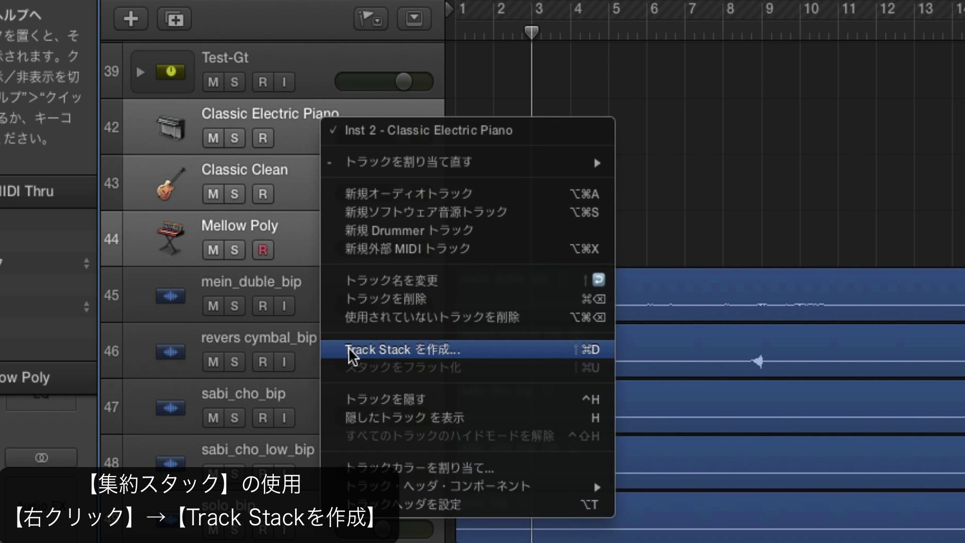
{"action": "left_click", "coordinate": [440, 352]}
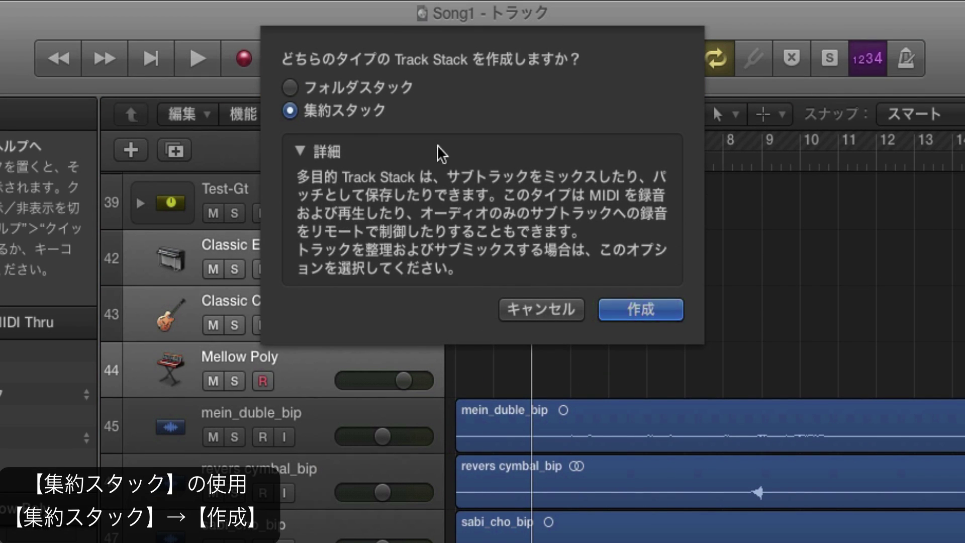
{"action": "left_click", "coordinate": [640, 310]}
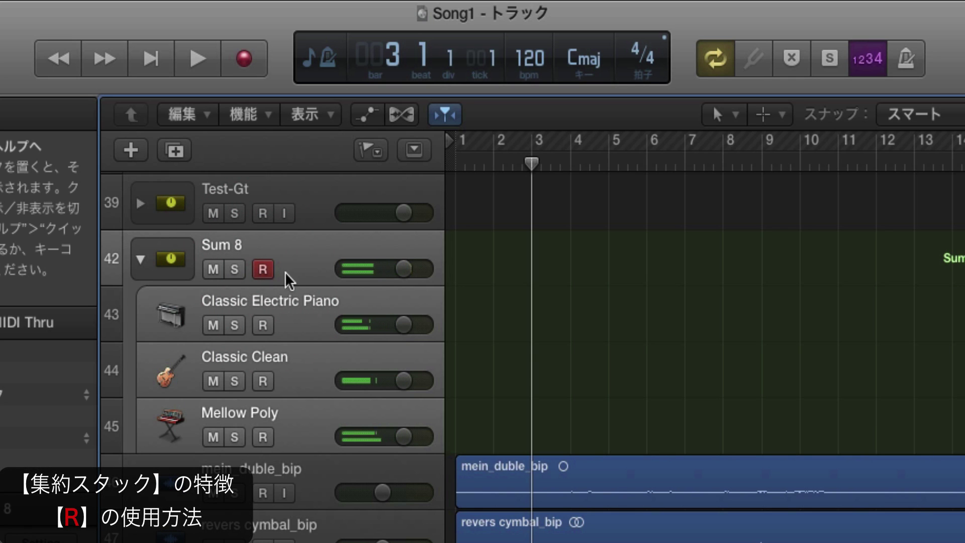
- Collapse and re-expand the new Sum 8 stack, then solo it and record a MIDI region on its main track
{"action": "left_click", "coordinate": [141, 259]}
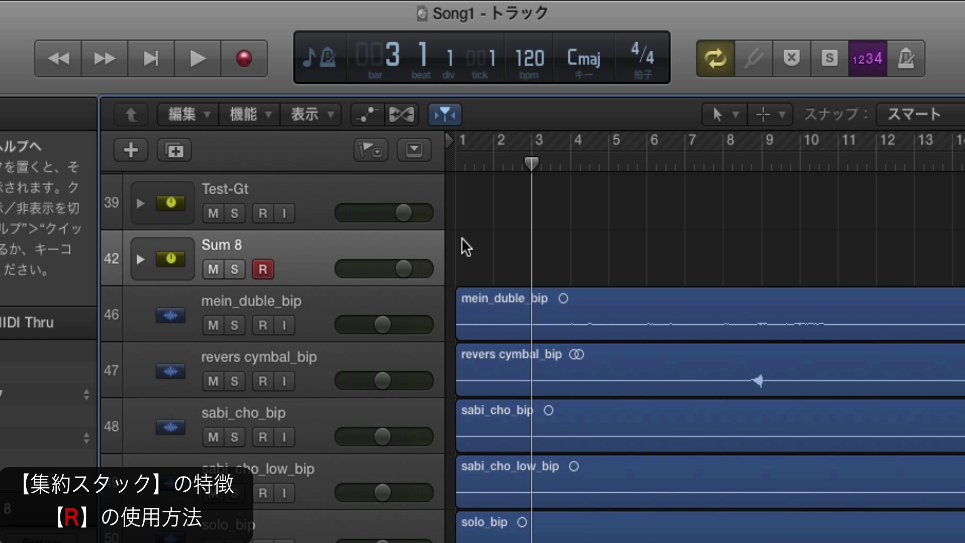
{"action": "left_click", "coordinate": [140, 260]}
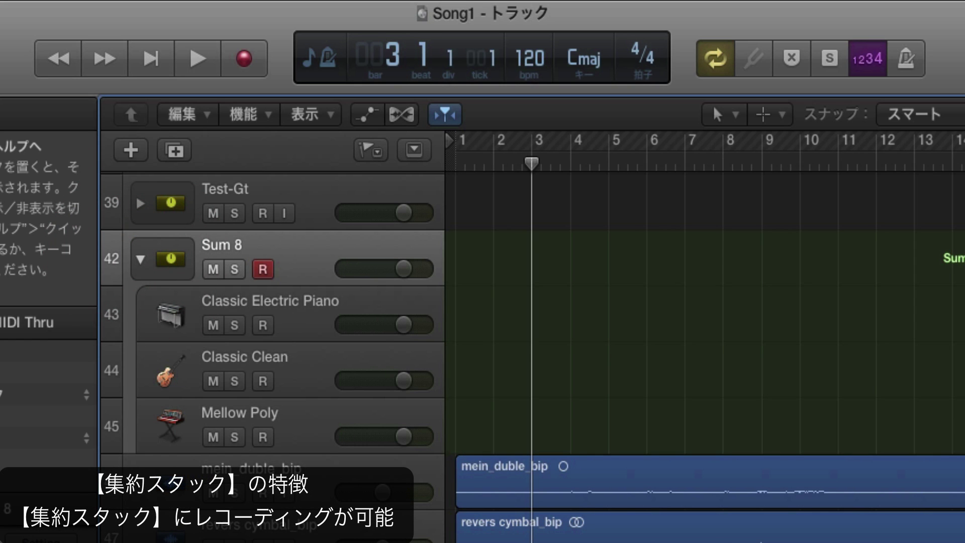
{"action": "left_click", "coordinate": [234, 269]}
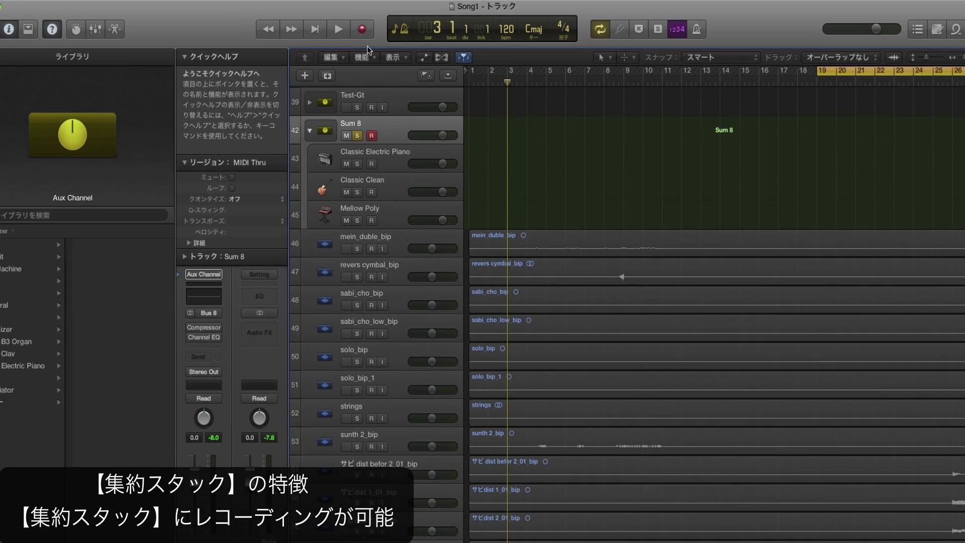
{"action": "left_click", "coordinate": [300, 44]}
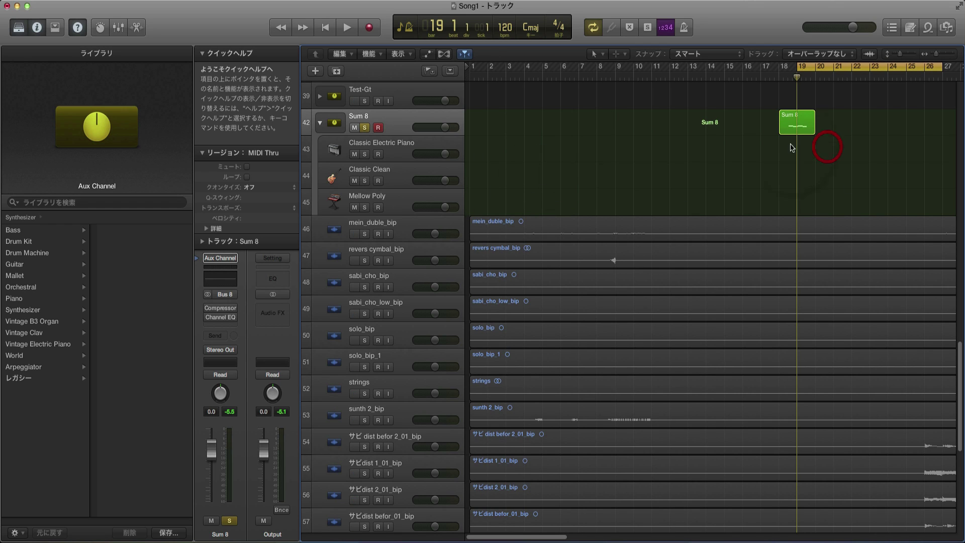
- Select the recorded Sum 8 region and each of the stack's subtracks in turn, and set the Sum 8 volume to +2.0 dB
{"action": "left_click", "coordinate": [801, 117]}
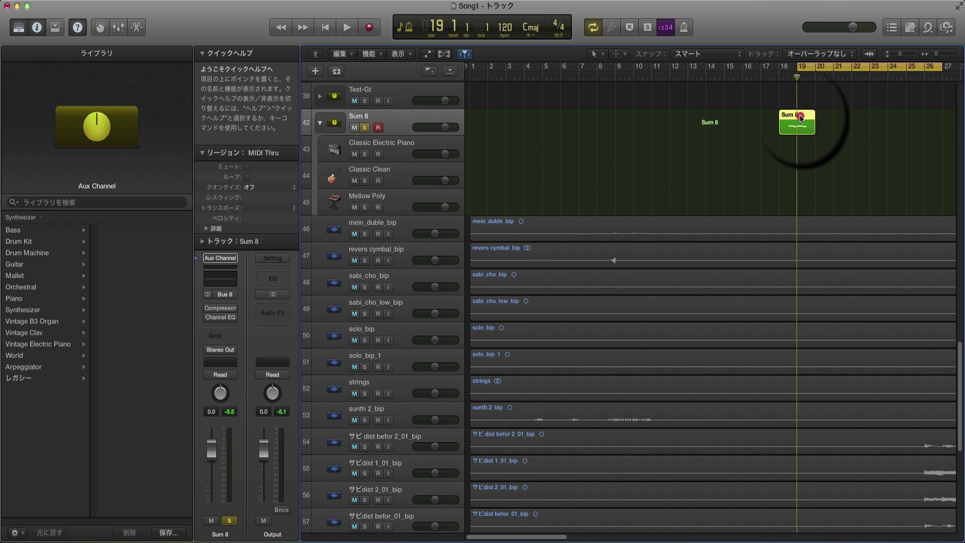
{"action": "left_click", "coordinate": [382, 153]}
{"action": "left_click", "coordinate": [384, 173]}
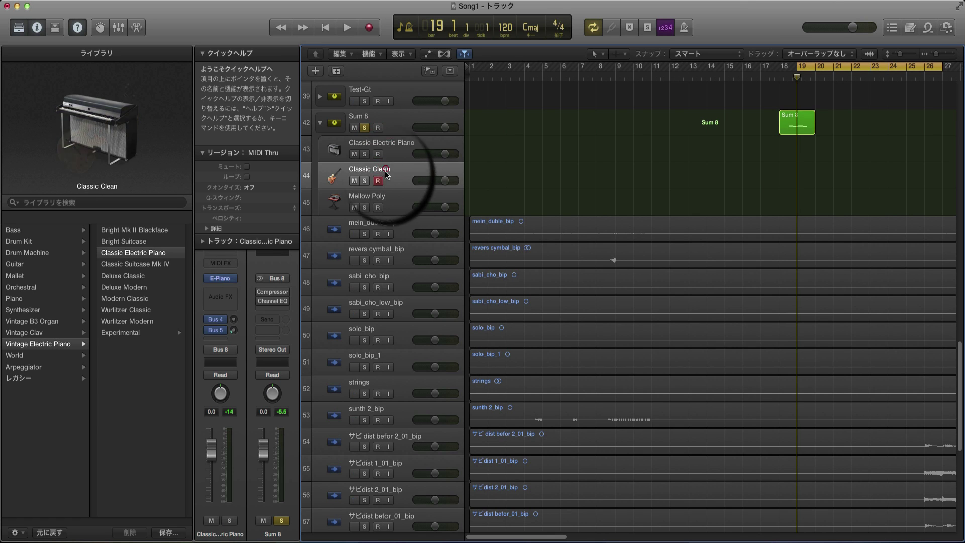
{"action": "left_click", "coordinate": [385, 194]}
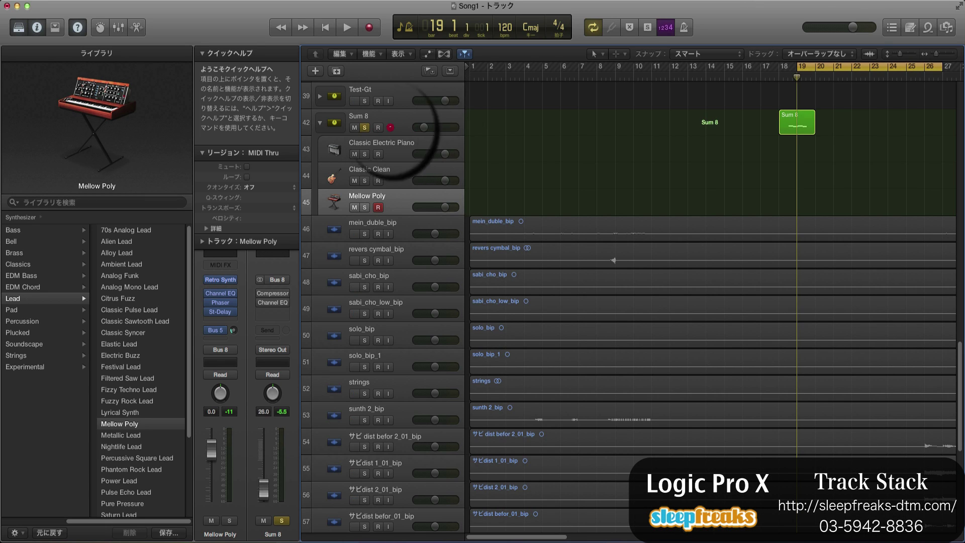
{"action": "left_click_drag", "start_coordinate": [448, 127], "coordinate": [427, 140]}
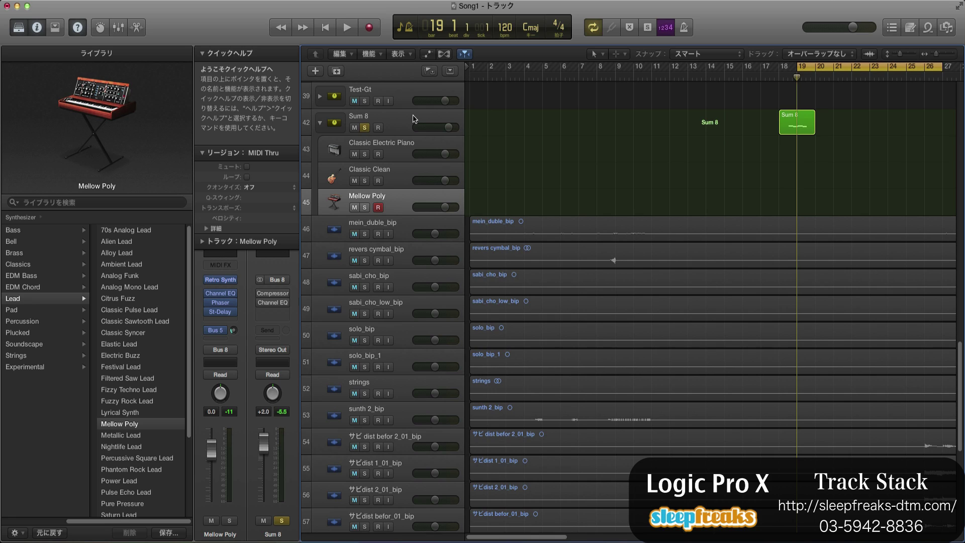